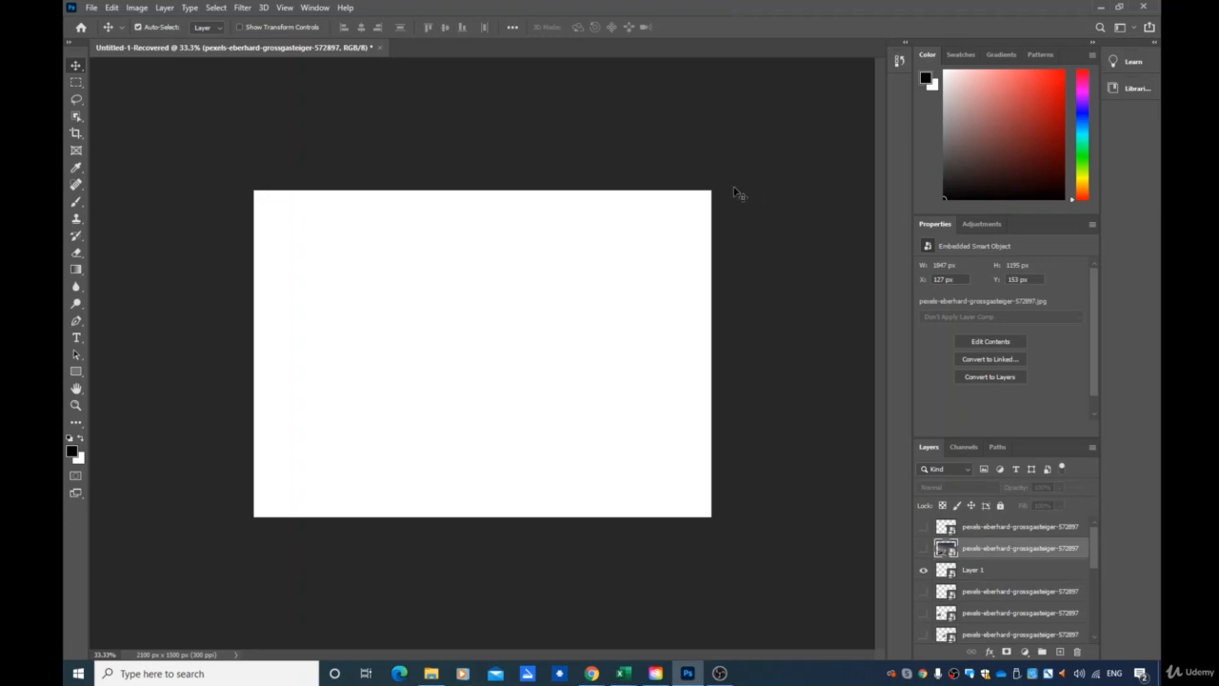
Step: Hide Layer 1 and show the starry mountain photo layer directly above it
click(924, 570)
click(923, 549)
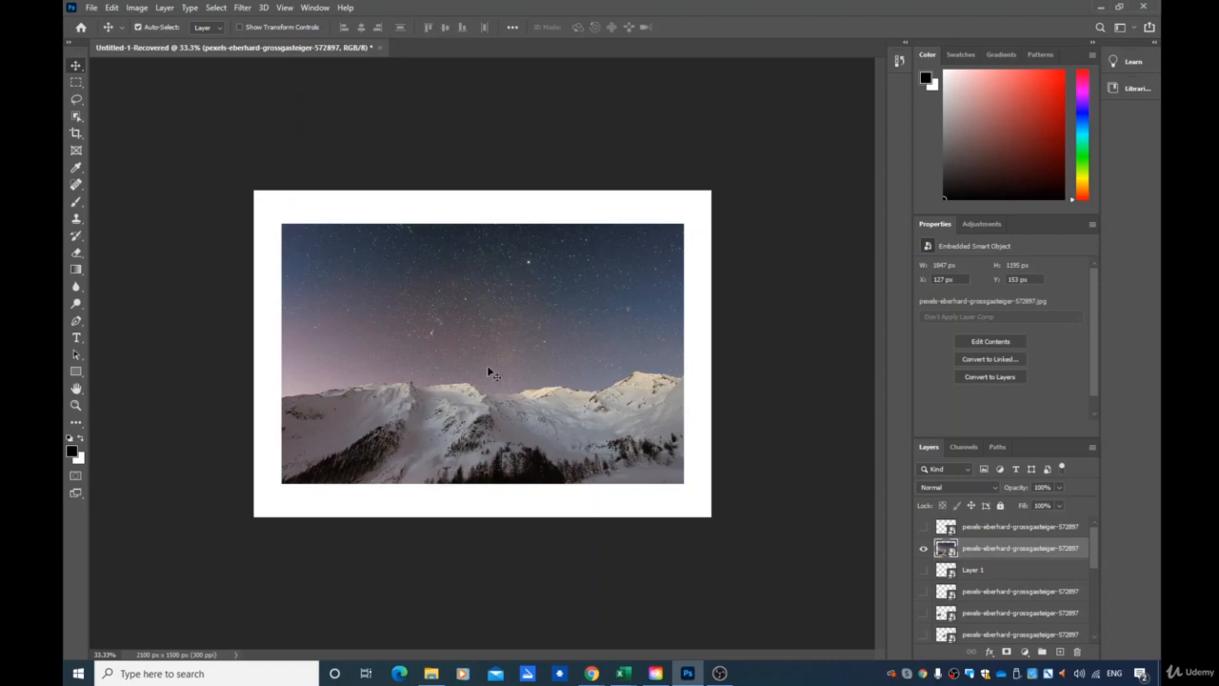
drag(488, 371, 459, 342)
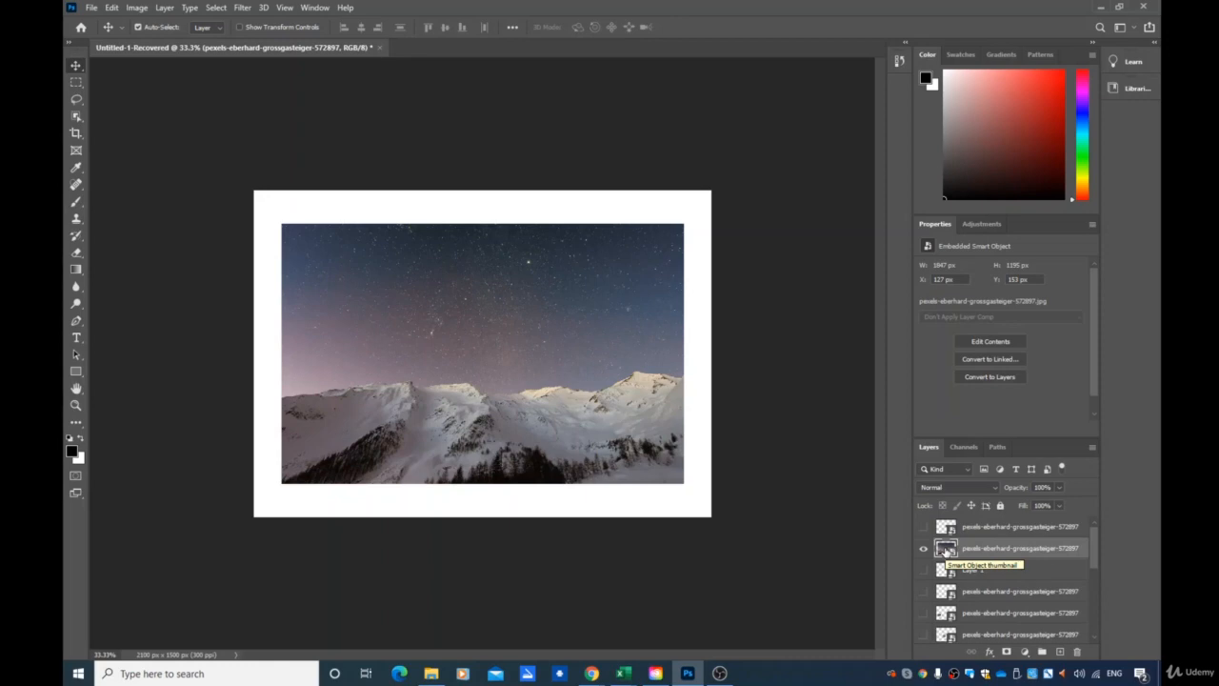
Step: Rasterize the mountain photo's smart object layer
right_click(946, 550)
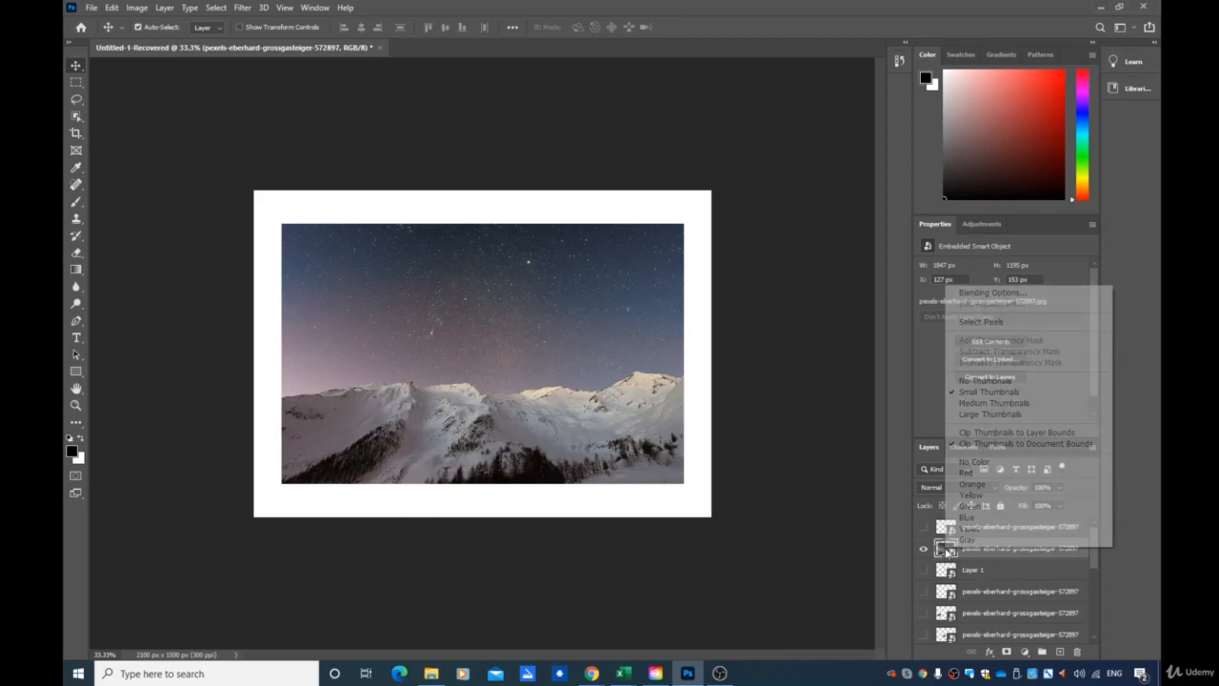
right_click(998, 558)
click(1045, 555)
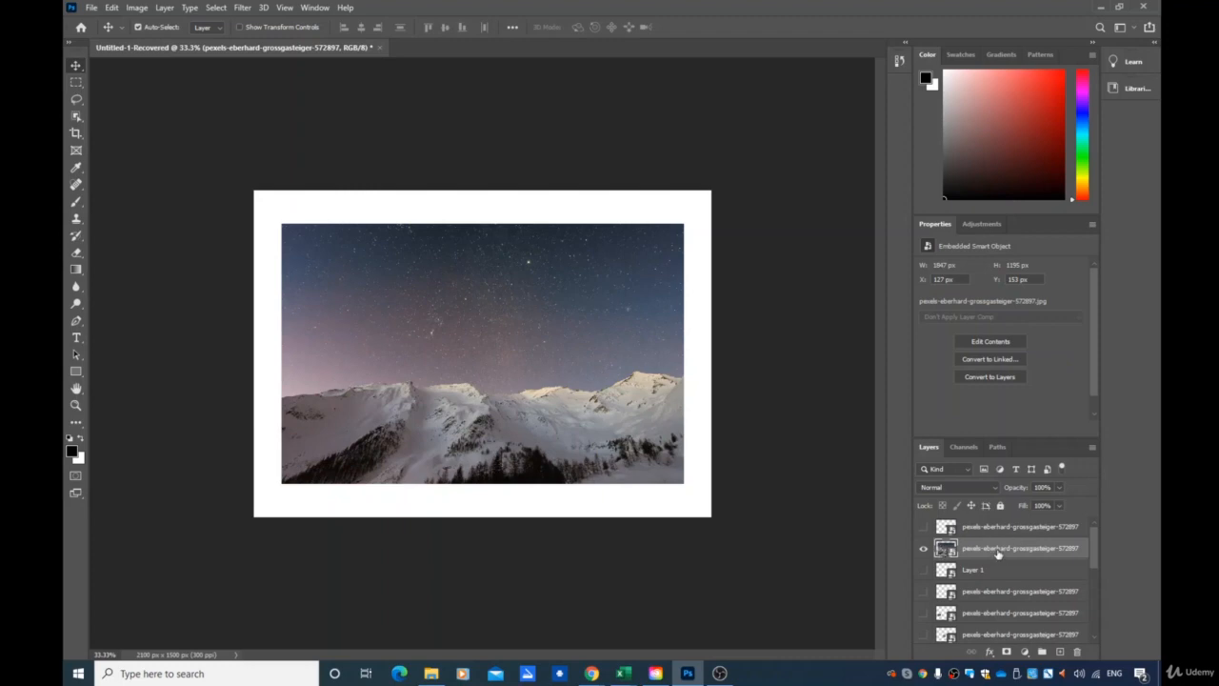
right_click(997, 554)
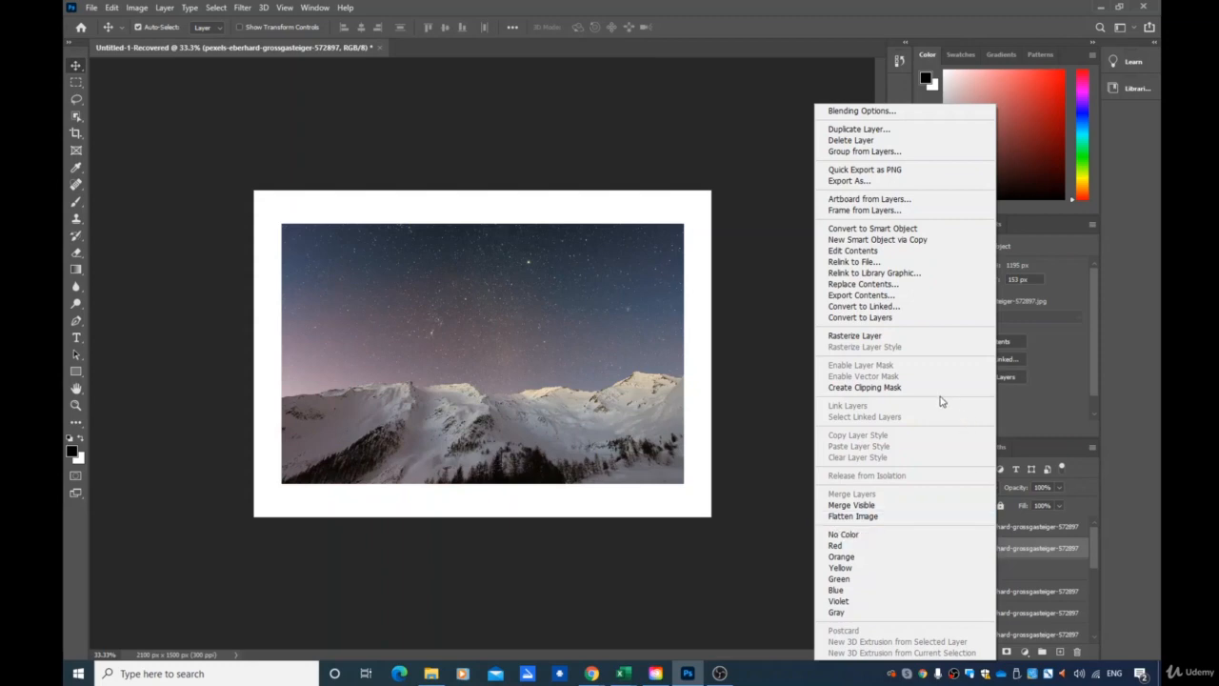
click(835, 341)
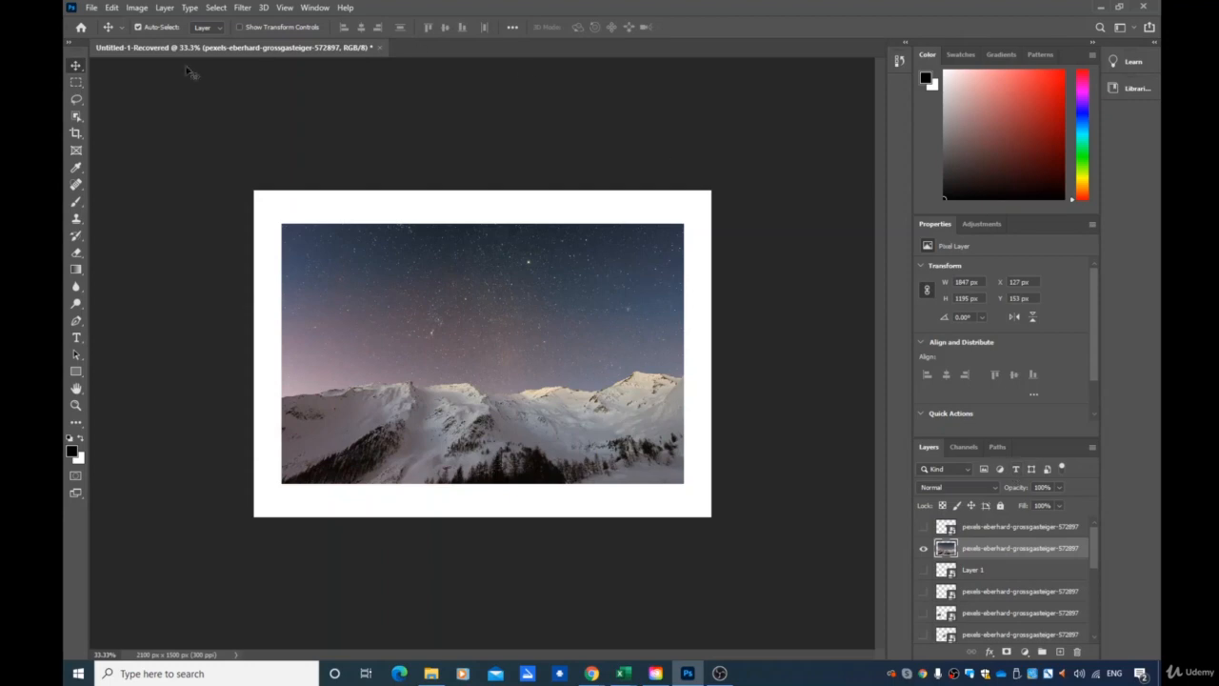
Step: Try moving a rectangular selection of the photo's upper-left quarter, about 918 × 609 px, to the canvas's upper-left corner
click(76, 84)
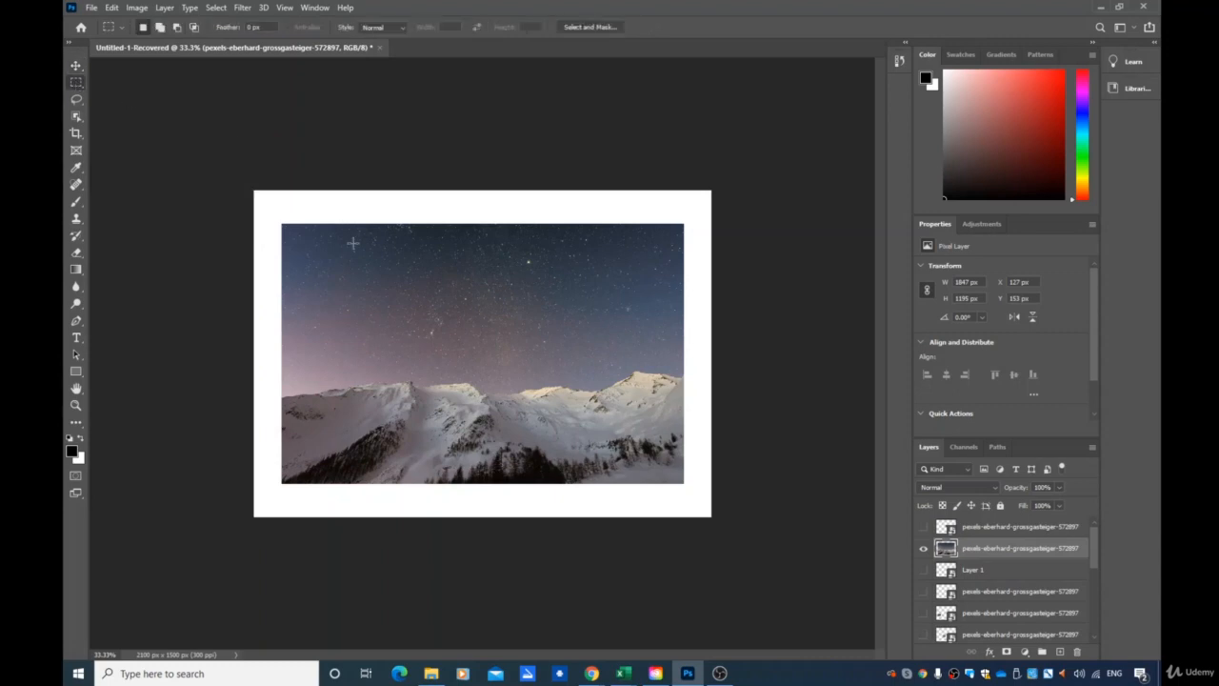
drag(279, 222, 481, 356)
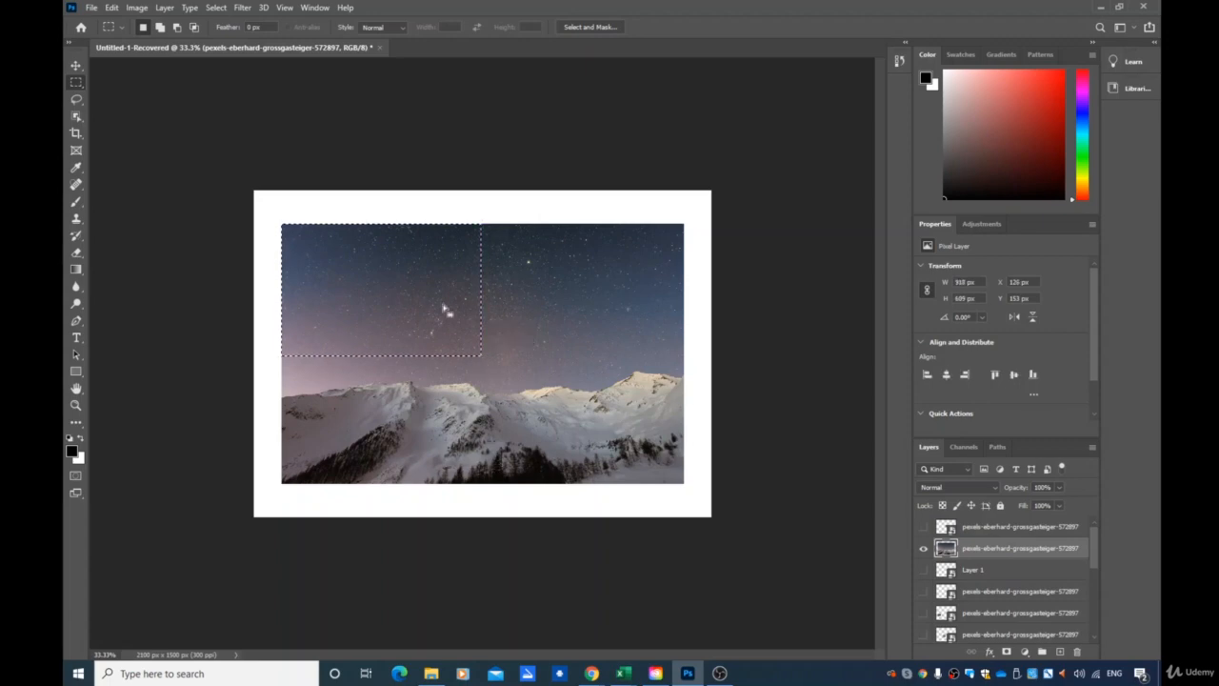
mouse_move(435, 308)
mouse_down()
mouse_move(400, 291)
mouse_move(455, 306)
mouse_move(431, 309)
mouse_up()
click(76, 64)
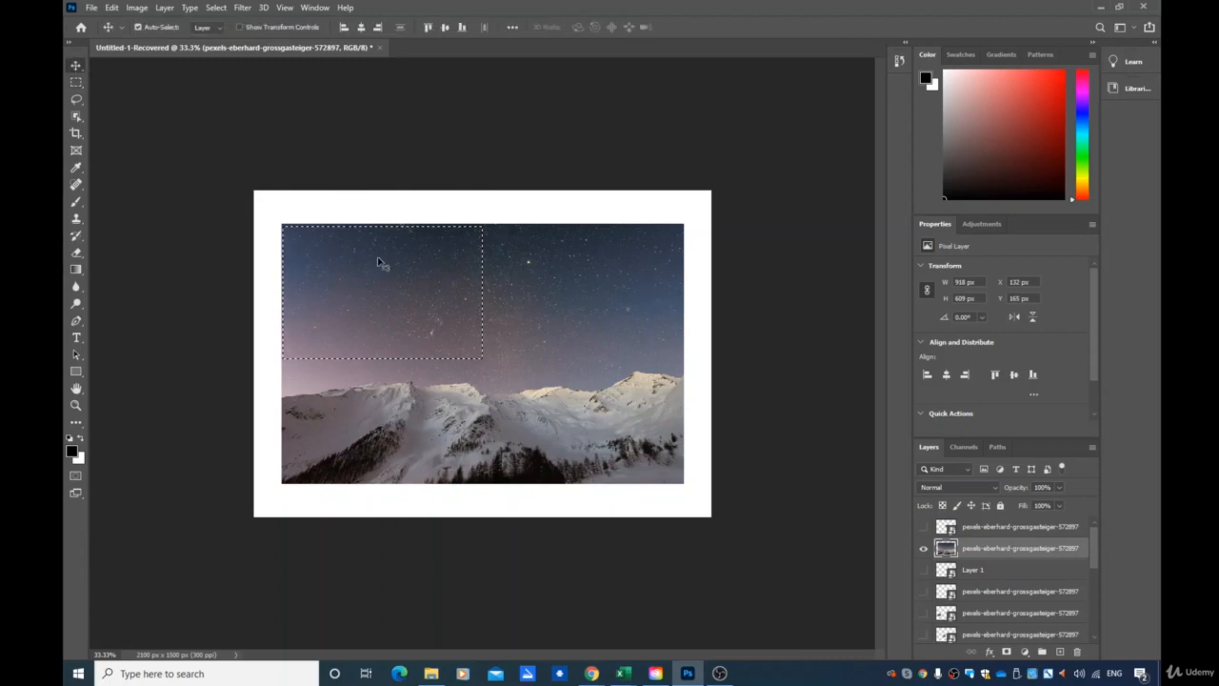
drag(377, 257, 359, 216)
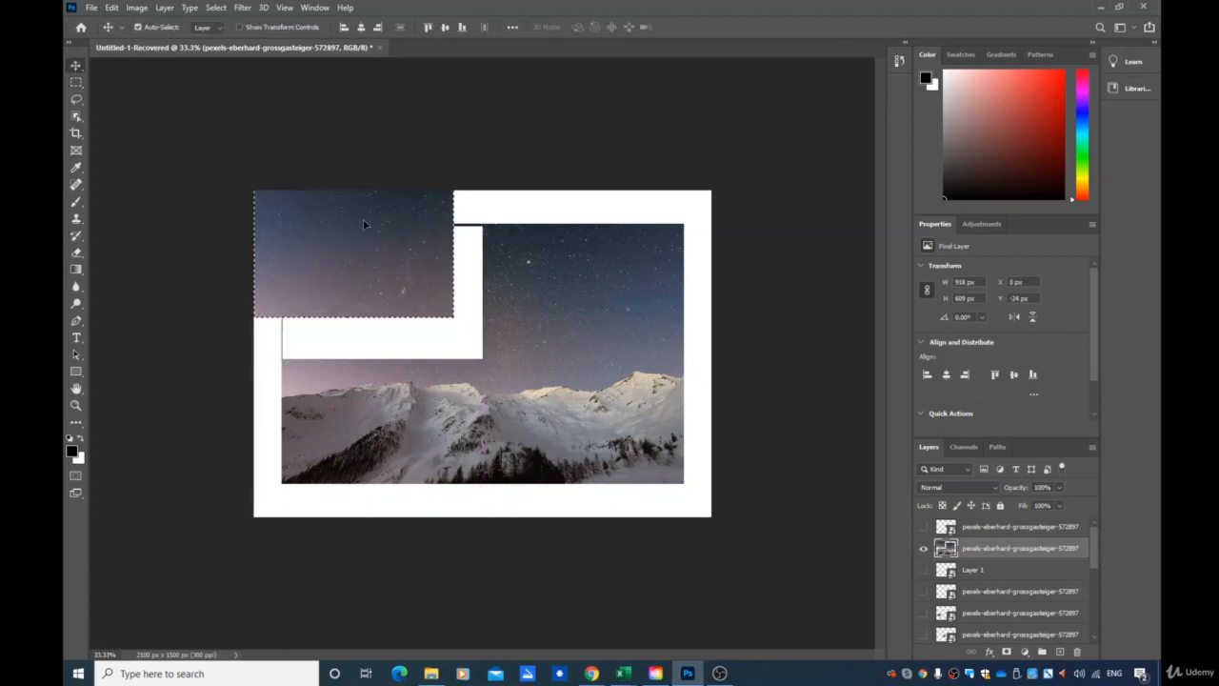
drag(385, 256, 390, 264)
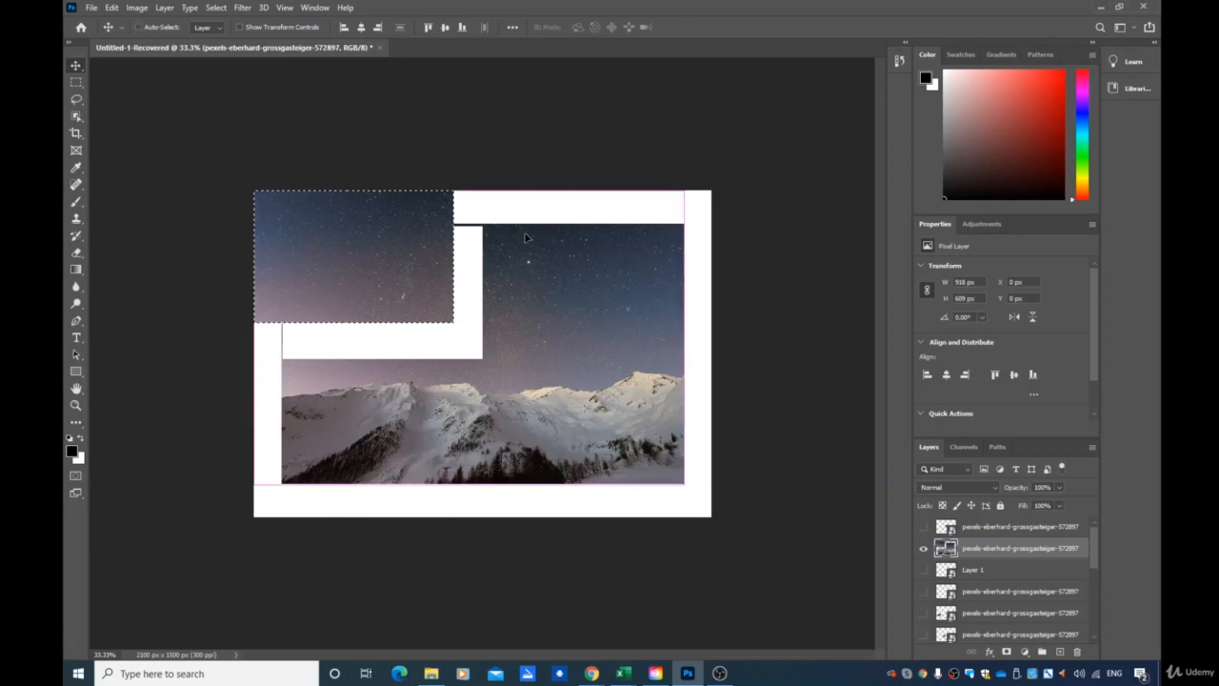
key(ctrl+z)
Step: Reselect the photo's upper-left quarter with a marquee about 930 × 603 px and move it into the canvas's upper-left corner
click(76, 82)
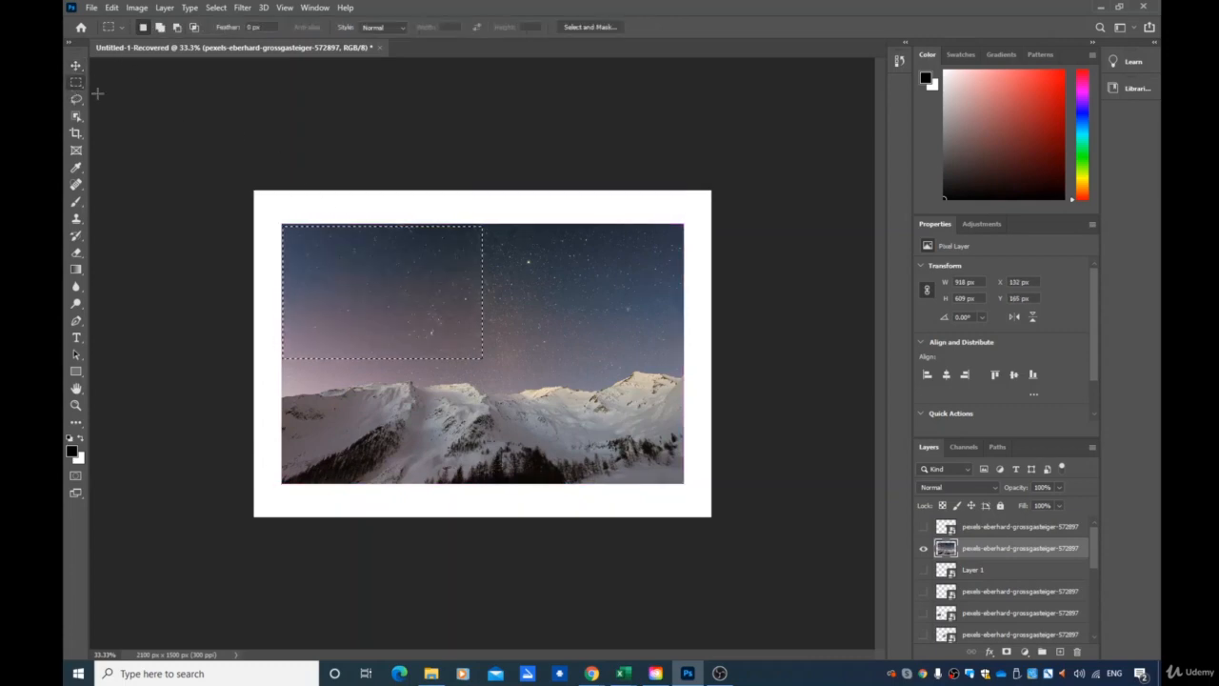
drag(274, 220, 475, 350)
click(76, 66)
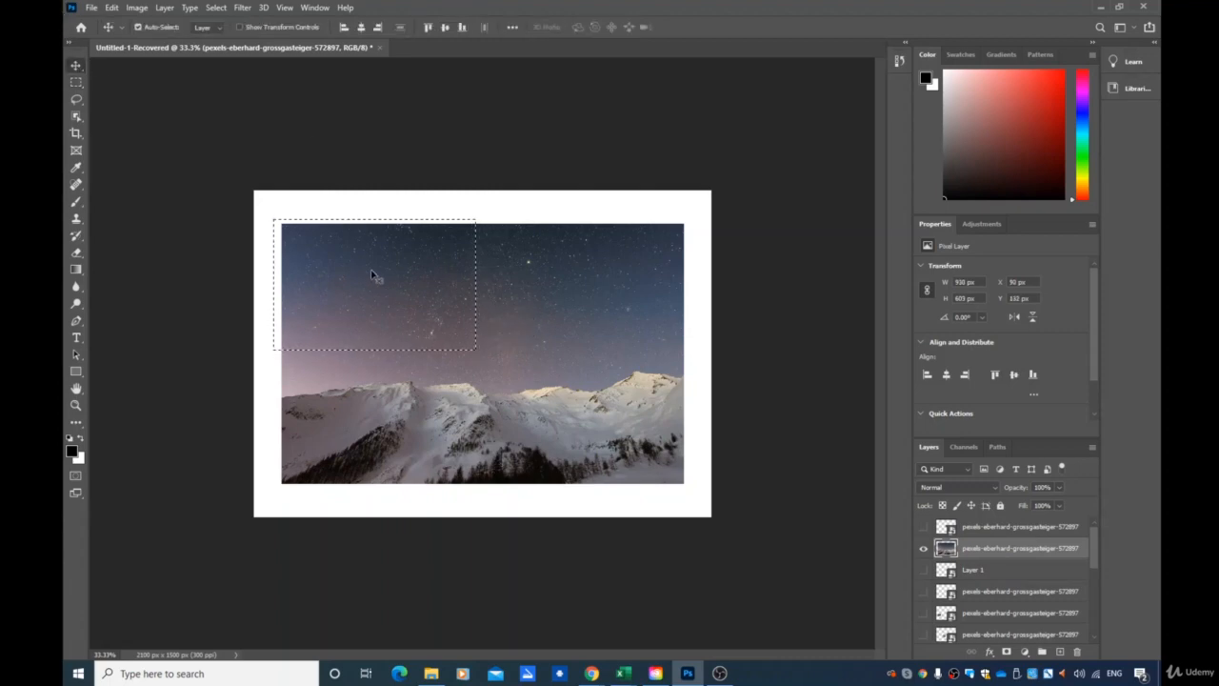
drag(366, 270, 345, 241)
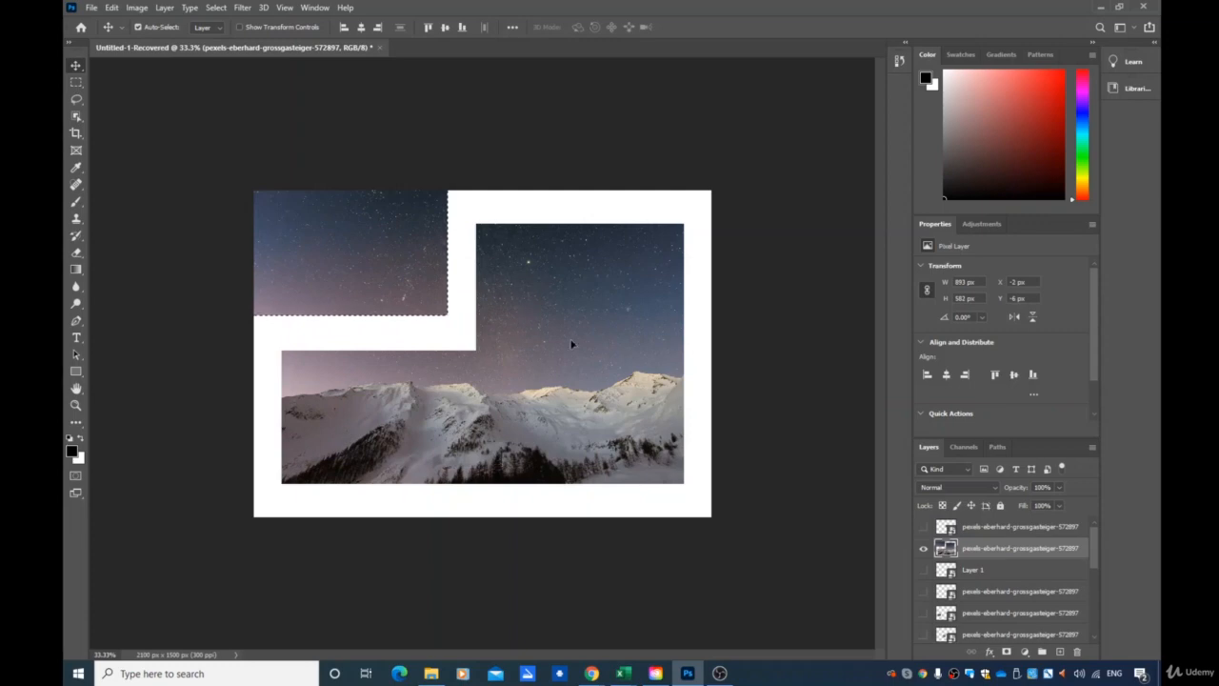
Step: Select the photo's upper-right quarter with a rectangular marquee and move it into the canvas's upper-right corner
click(76, 82)
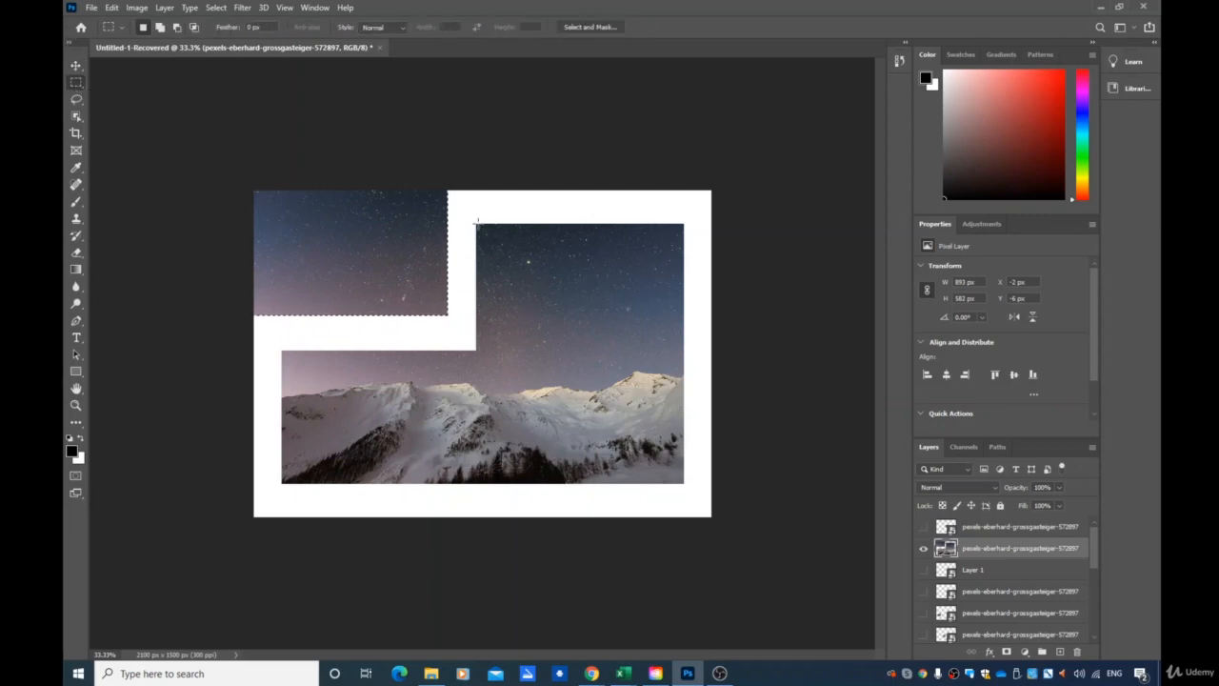
drag(474, 223, 690, 350)
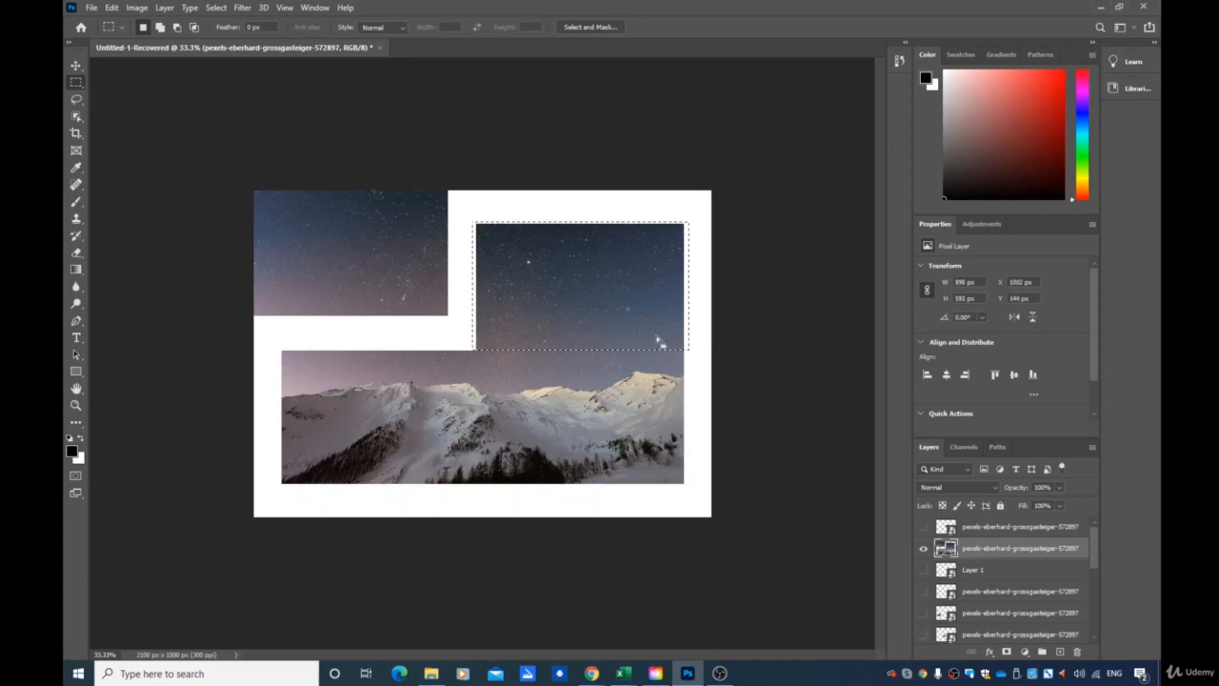
click(76, 65)
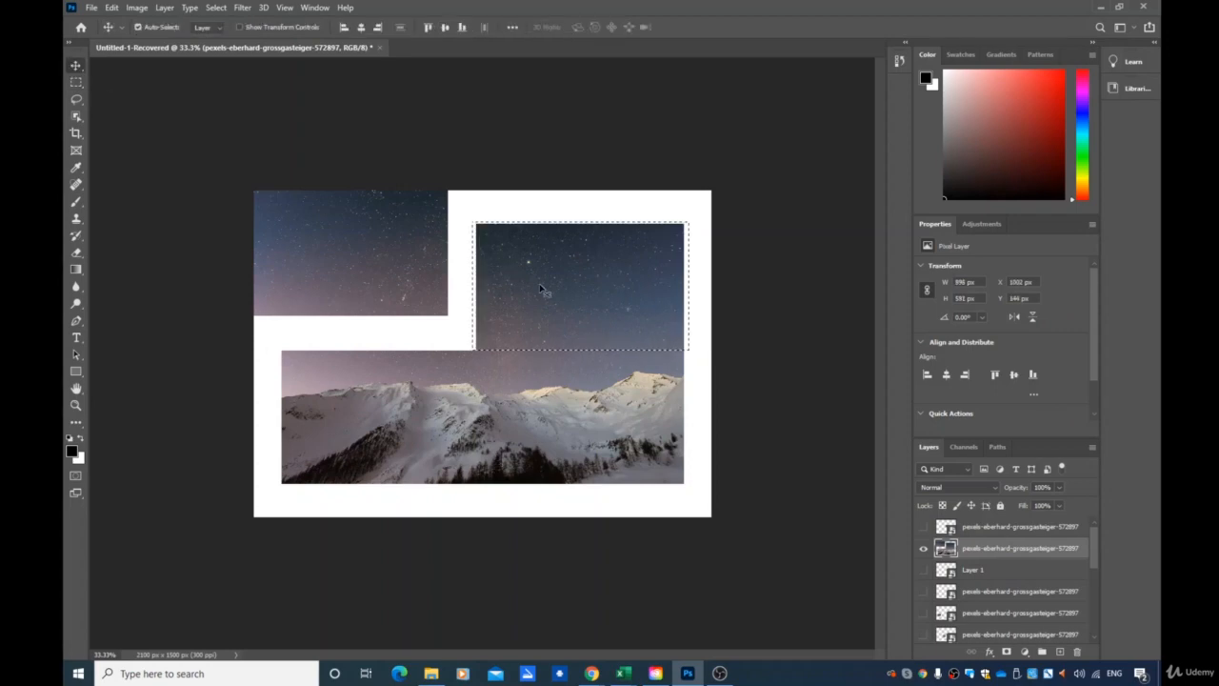
drag(540, 289, 566, 246)
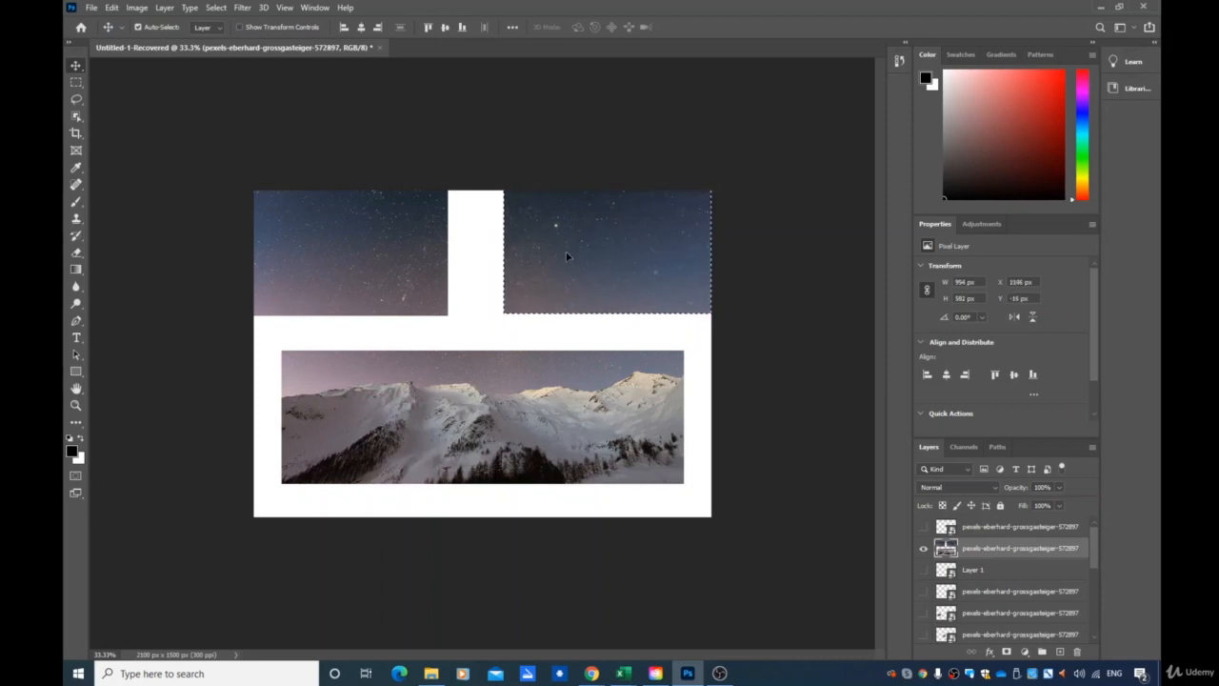
Step: Select the left half of the remaining mountain strip and move it into the canvas's lower-left corner
click(77, 82)
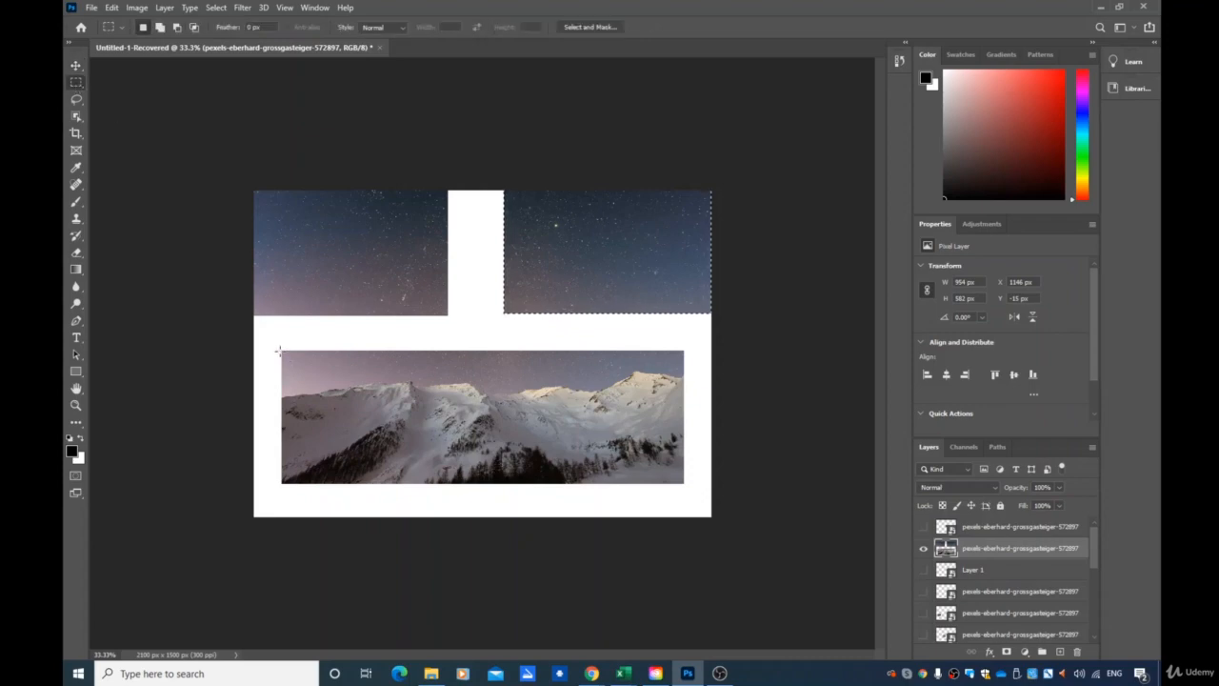
drag(278, 351, 471, 487)
click(76, 65)
drag(407, 404, 381, 443)
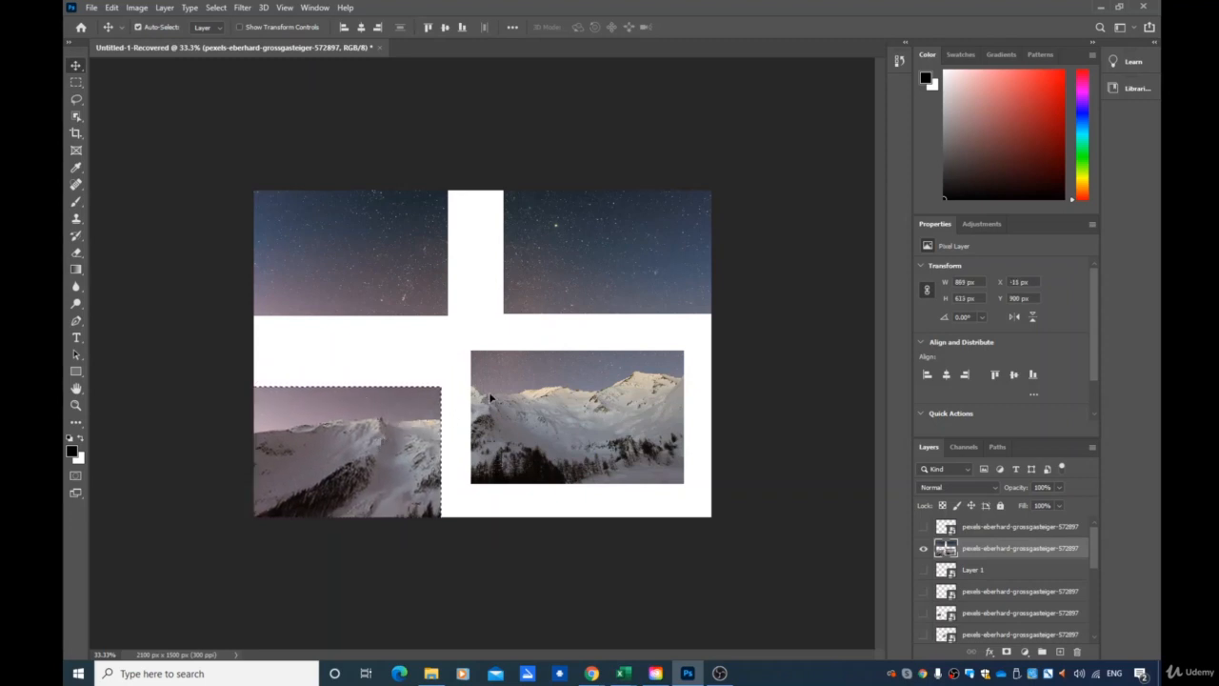
mouse_move(516, 393)
mouse_down()
mouse_move(535, 395)
mouse_move(524, 391)
mouse_up()
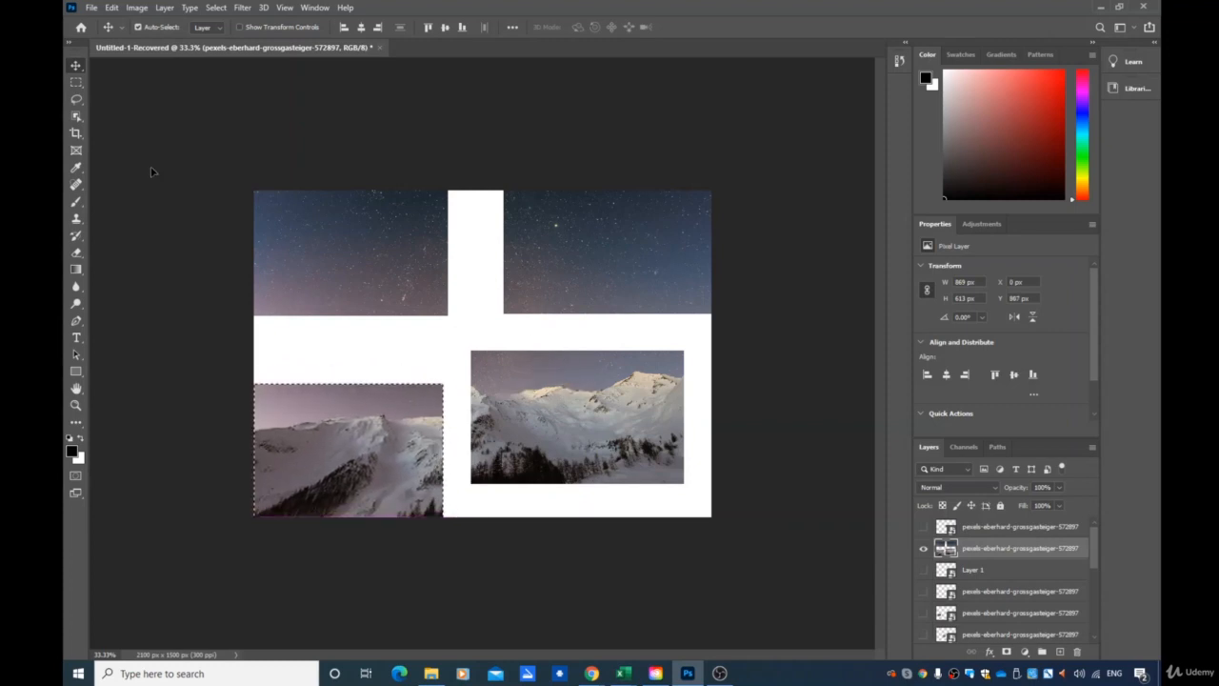
Step: Move the remaining lower-right quarter of the photo into the canvas's lower-right corner and clear the selection
key(m)
drag(468, 350, 686, 484)
click(74, 66)
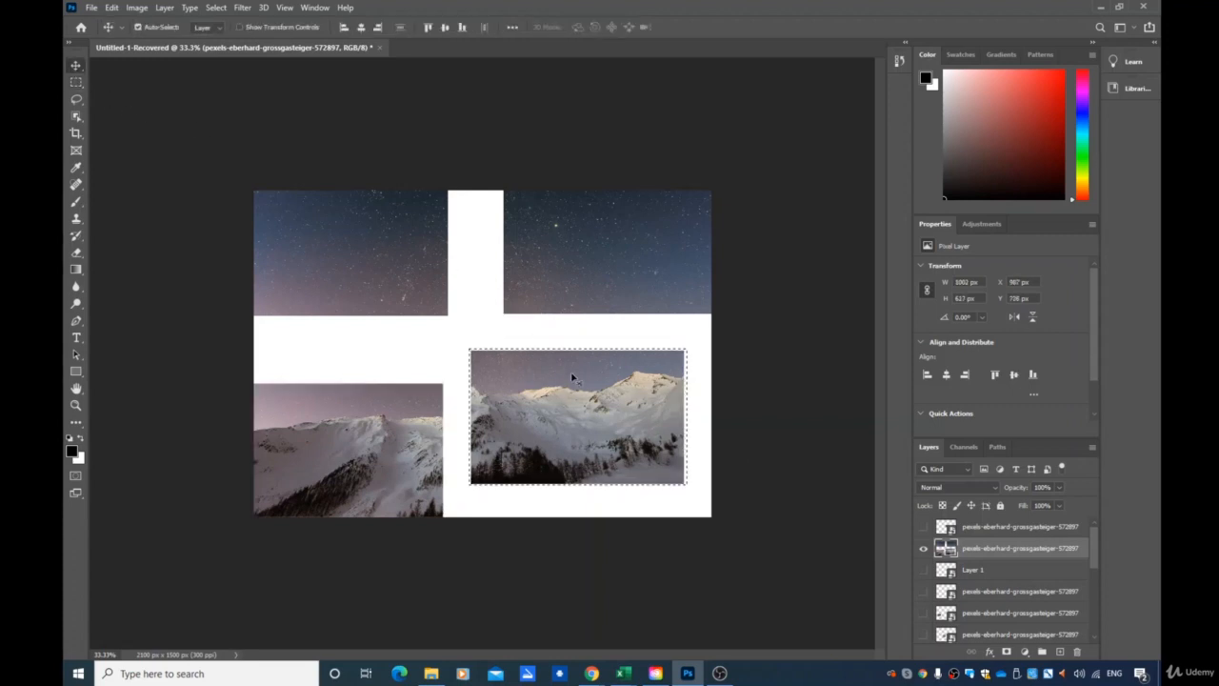
drag(573, 376, 586, 422)
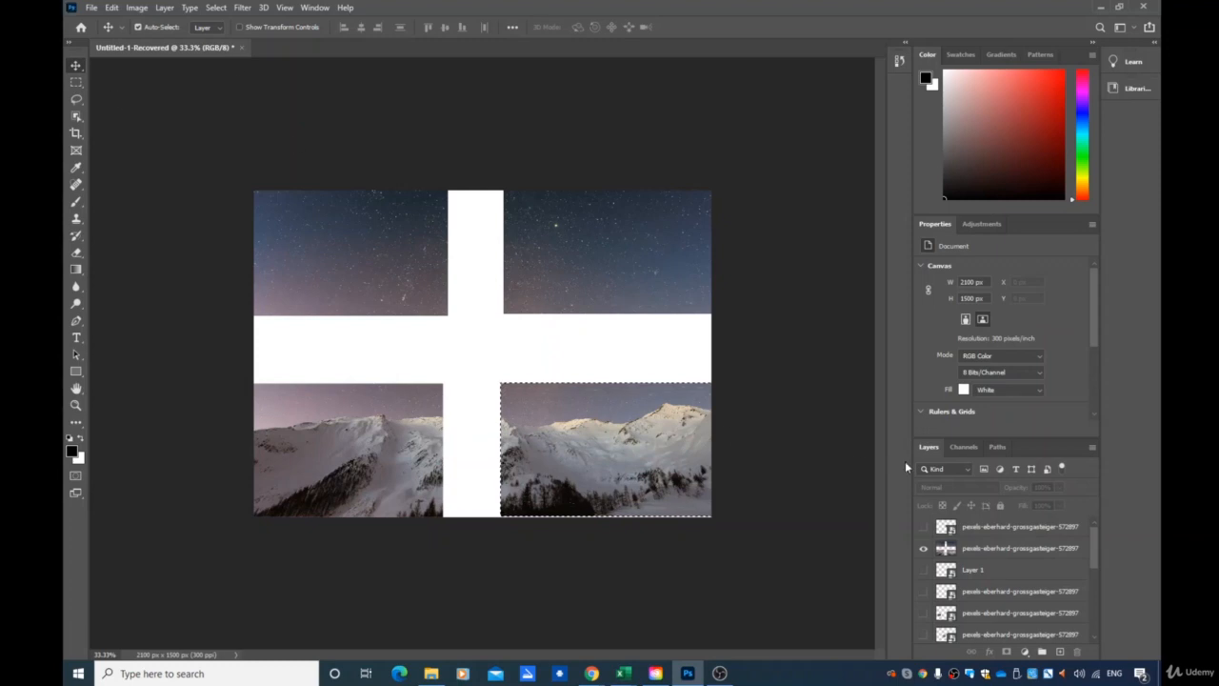
click(76, 82)
click(460, 316)
click(76, 67)
mouse_move(563, 266)
mouse_down()
mouse_move(536, 294)
mouse_move(578, 267)
mouse_move(563, 253)
mouse_move(562, 266)
mouse_up()
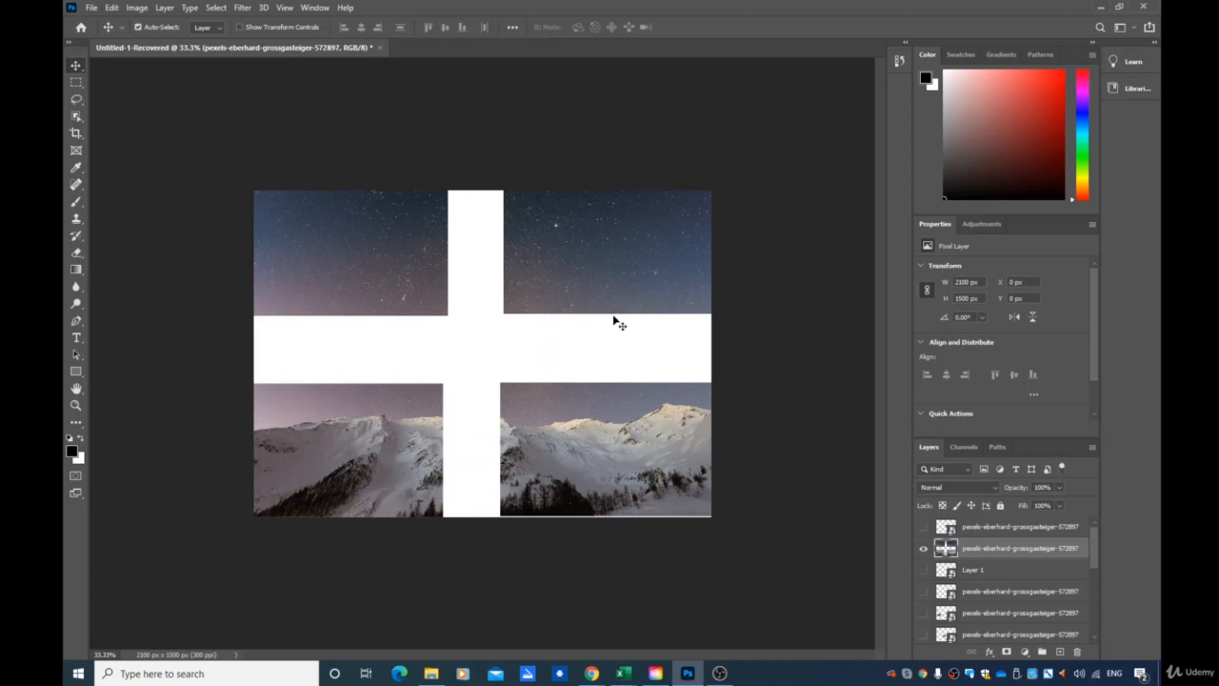
Step: Undo the moves of all four photo quarters
key(ctrl)
key(ctrl+z)
key(ctrl+z)
key(ctrl+z)
key(ctrl+z)
key(ctrl+z)
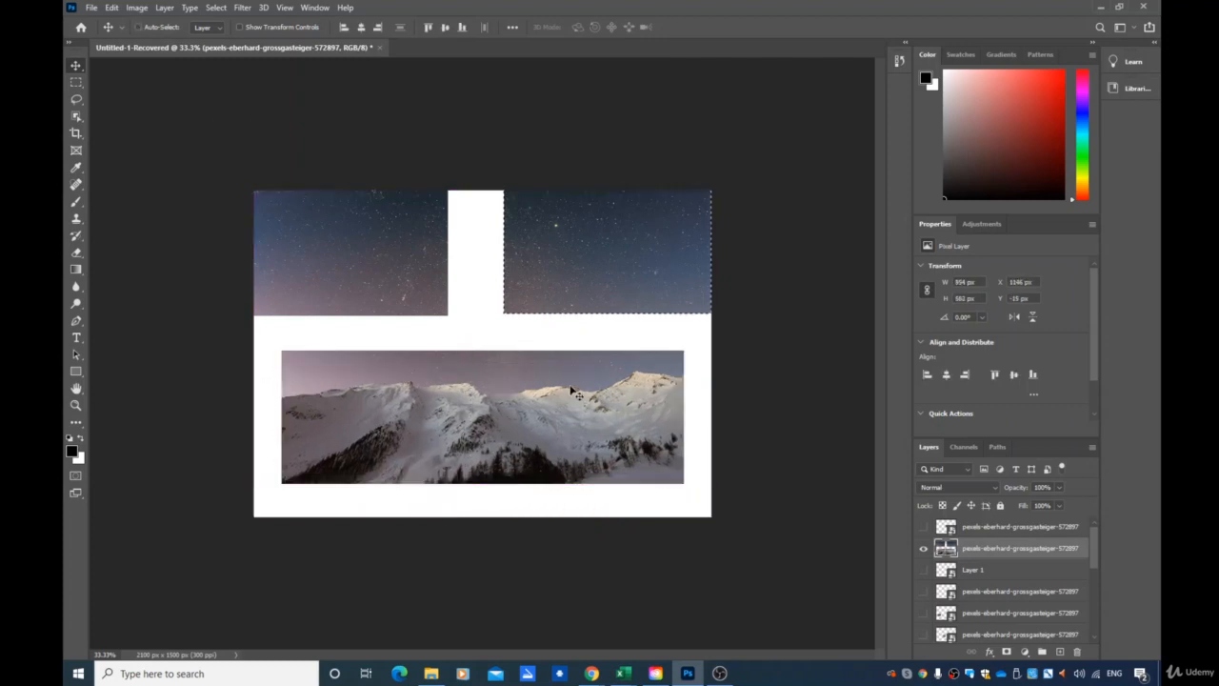
key(ctrl+z)
key(ctrl+z)
key(ctrl+z)
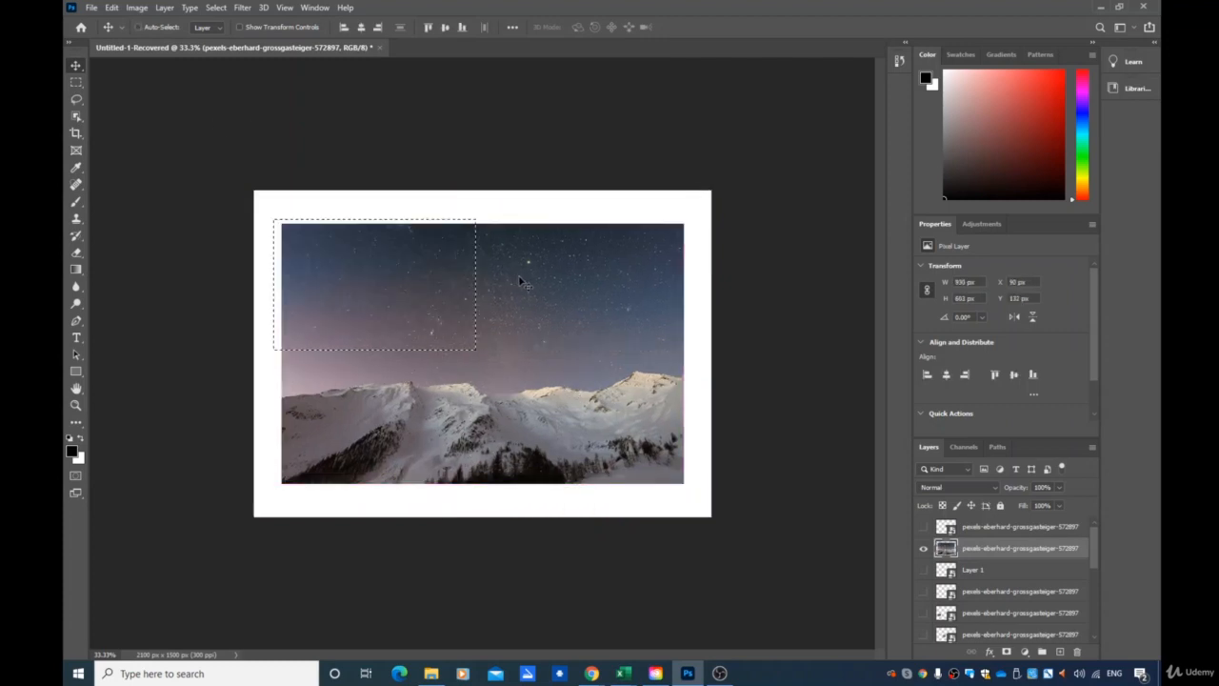
Step: Select the photo's lower half across its full width, about 1850 × 575 px, and cut and paste it onto a new layer
click(74, 84)
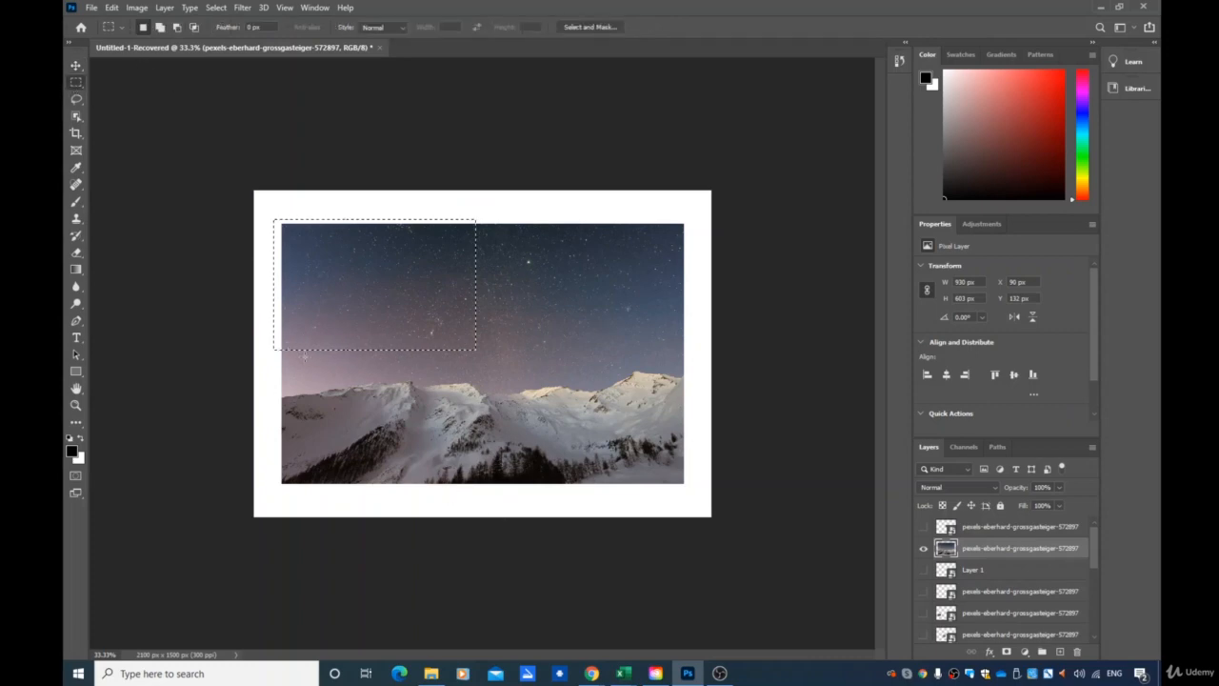
mouse_move(281, 353)
mouse_down()
mouse_move(271, 353)
mouse_move(288, 356)
mouse_up()
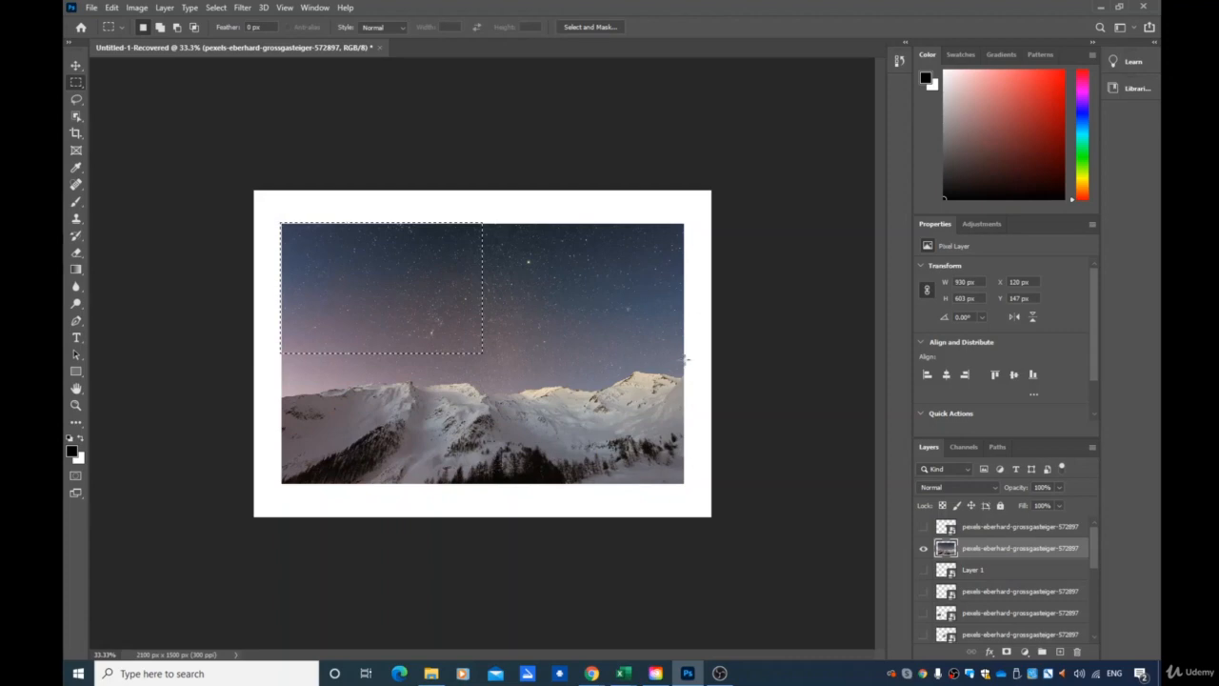
drag(684, 362, 280, 485)
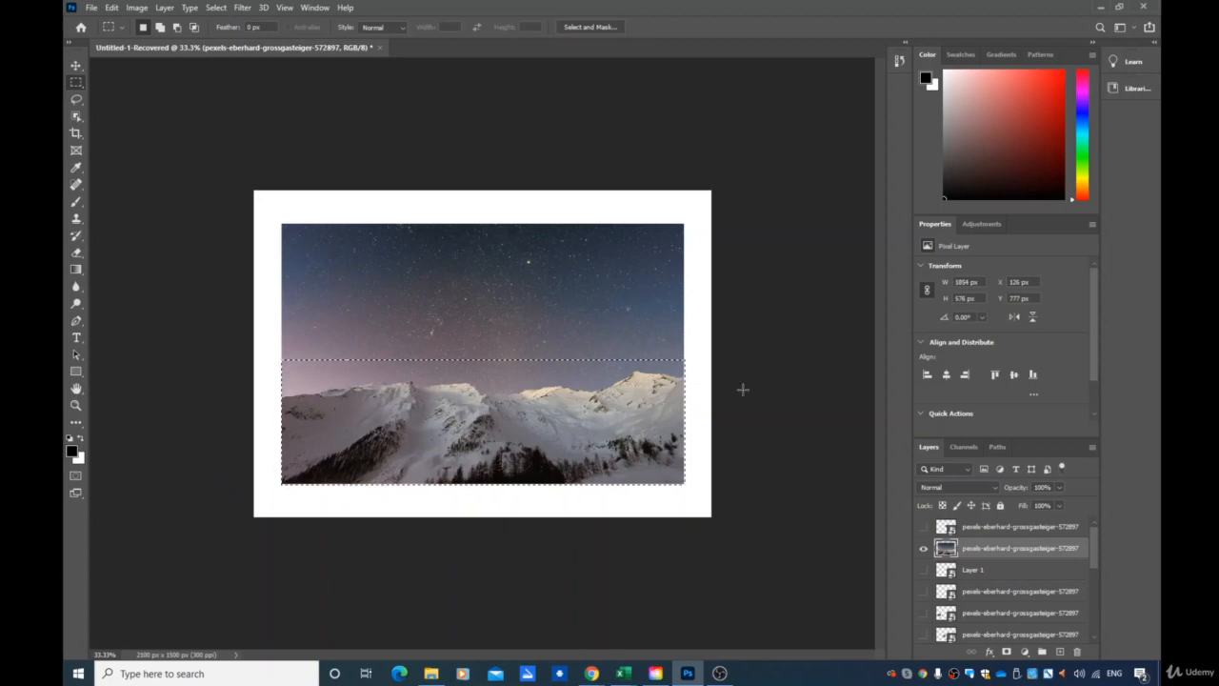
key(ctrl+x)
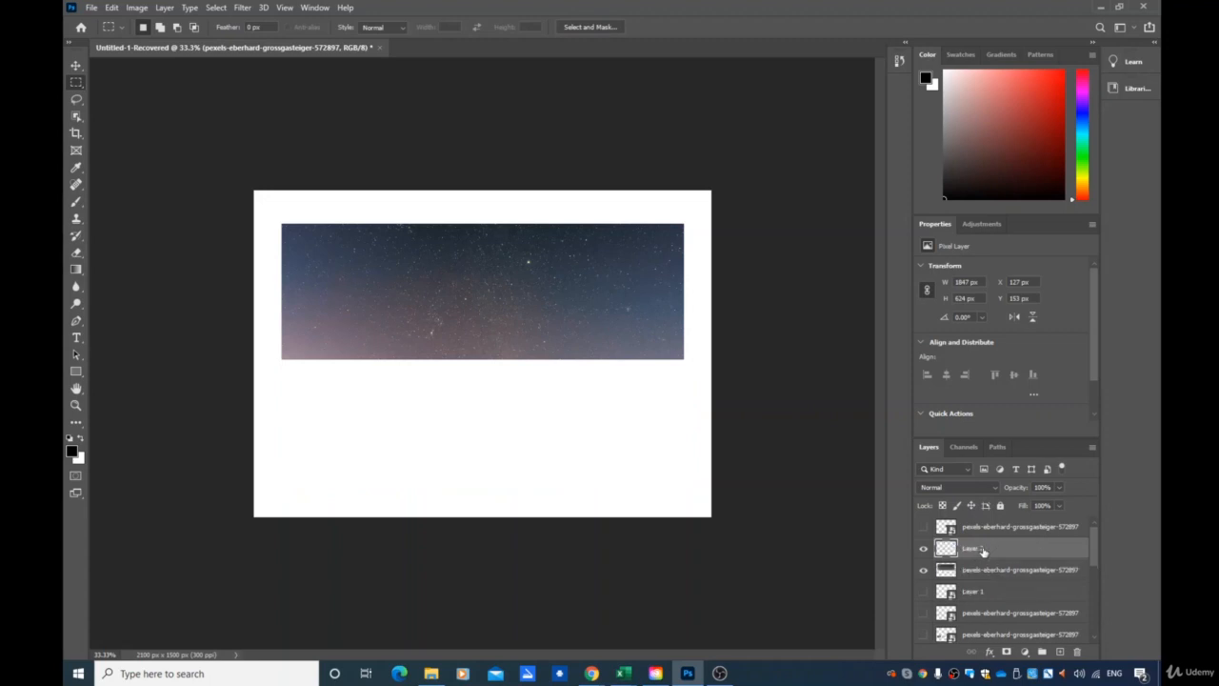
key(ctrl+v)
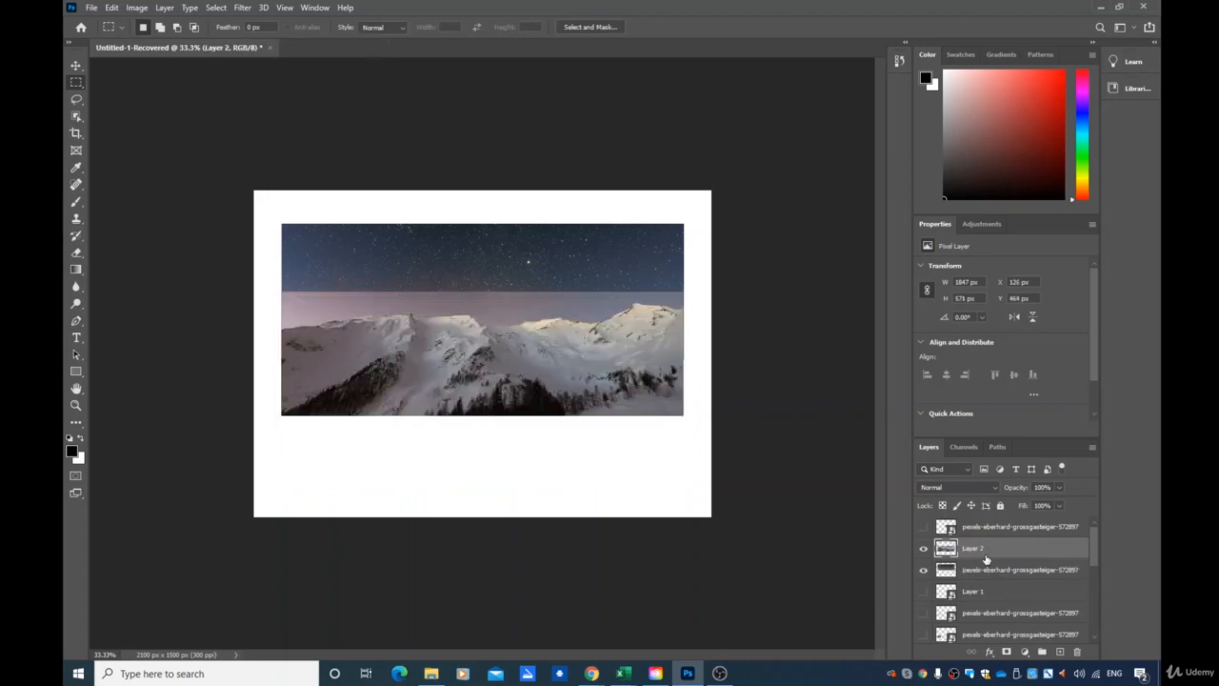
Step: Toggle the visibility of the photo layer and Layer 2 off and on to examine each half separately
click(922, 570)
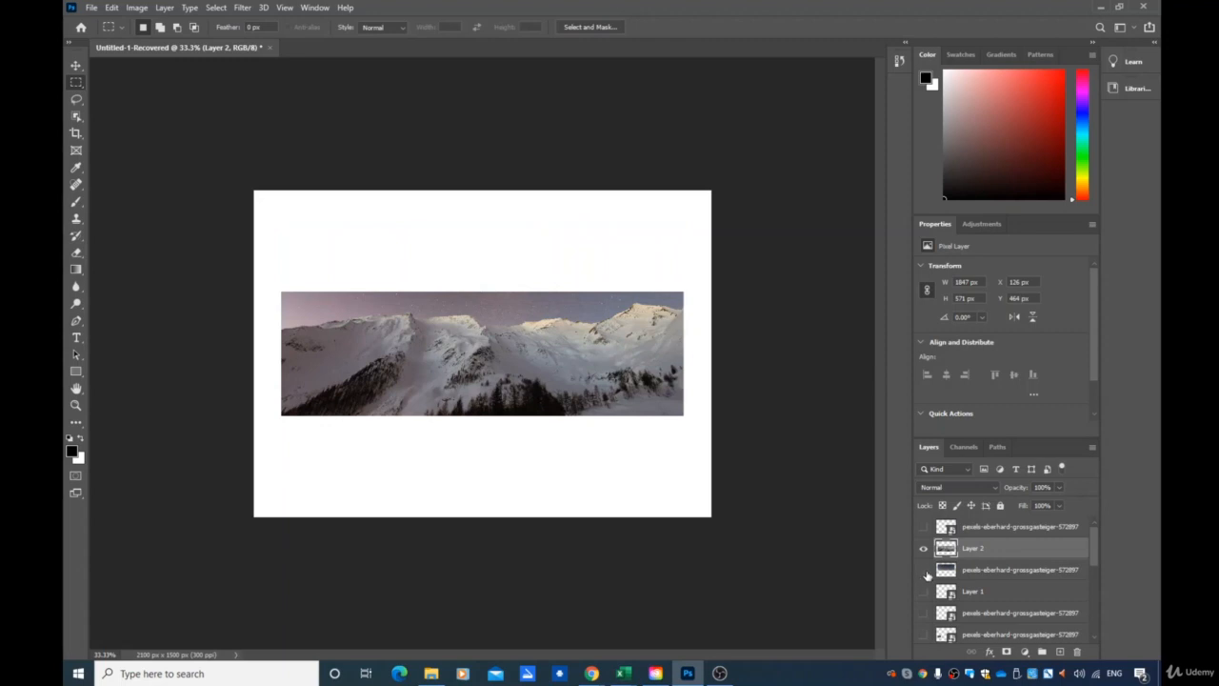
click(923, 571)
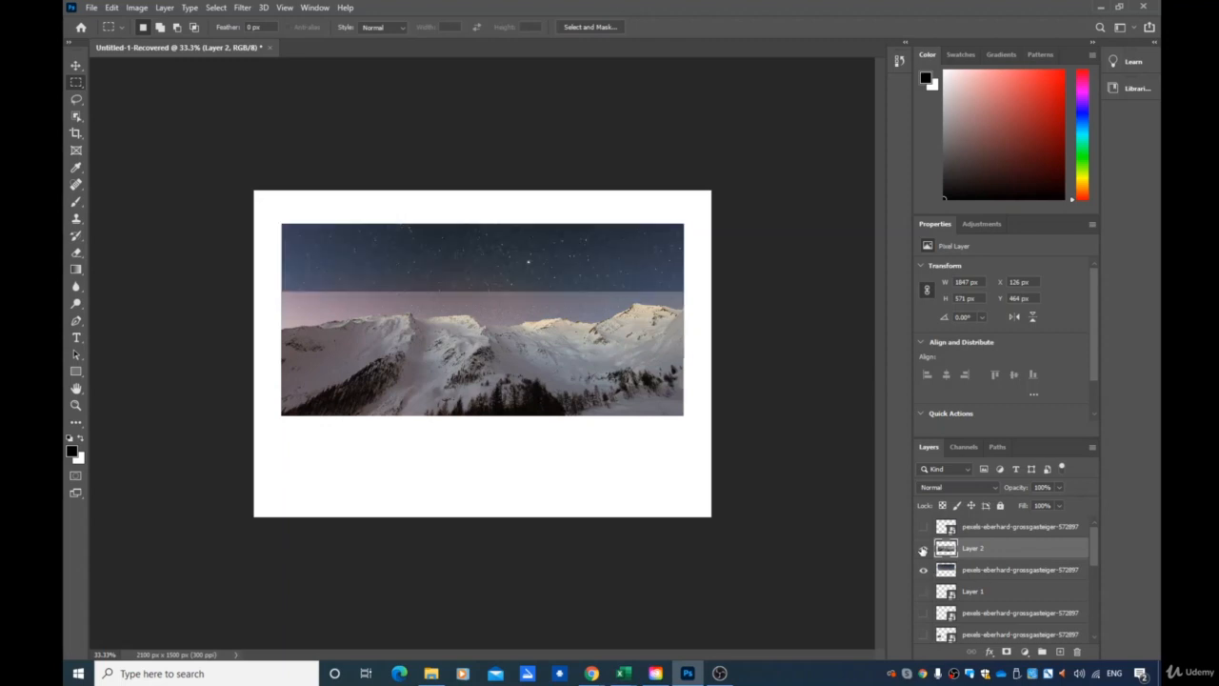
click(922, 548)
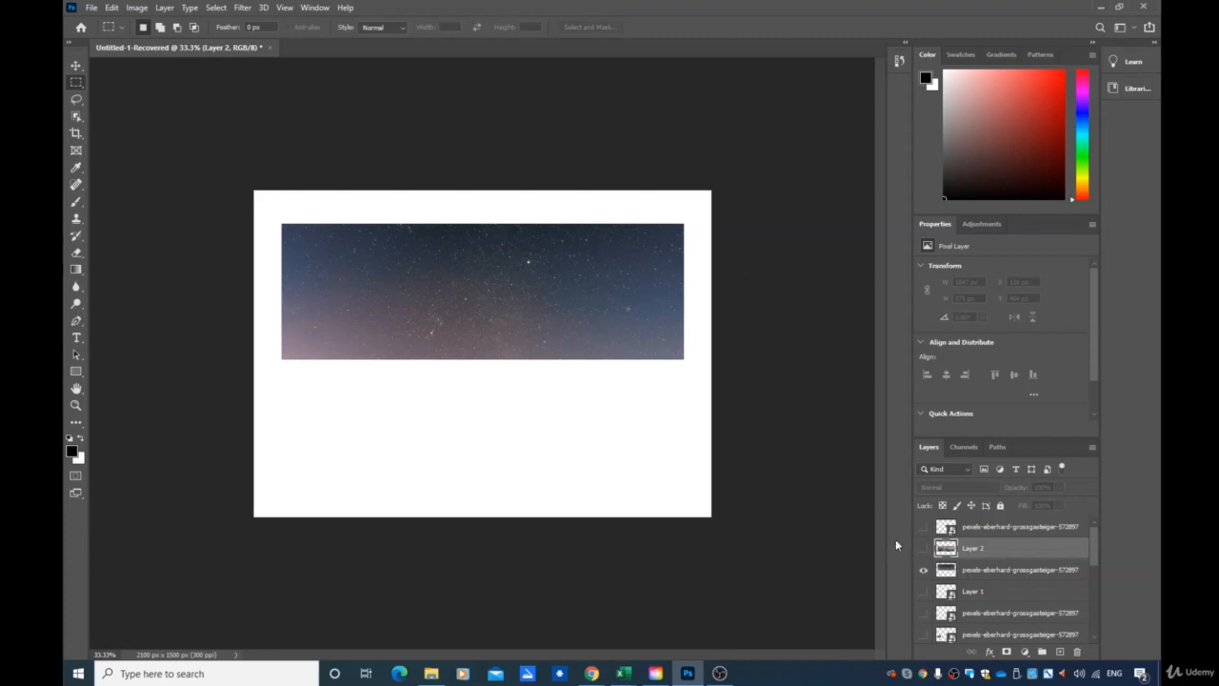
click(922, 549)
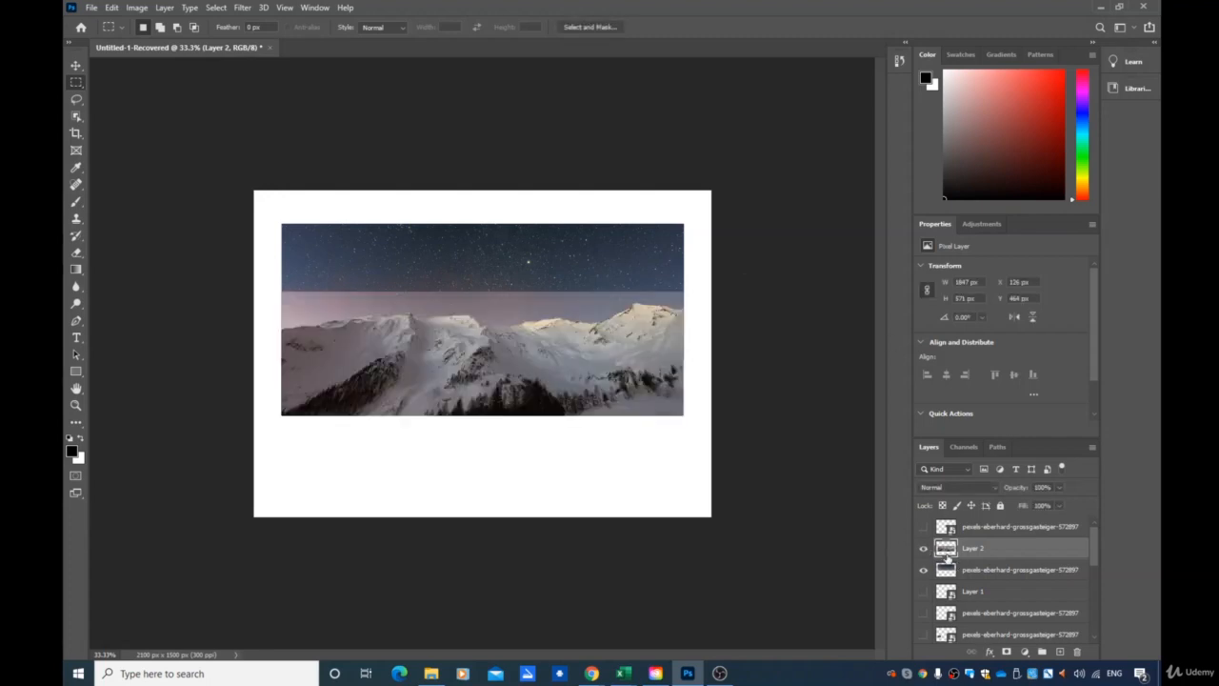
Step: Move the photo's lower half down beneath the upper half and nudge it to Y 775 px so both join seamlessly
click(76, 66)
drag(457, 315, 455, 384)
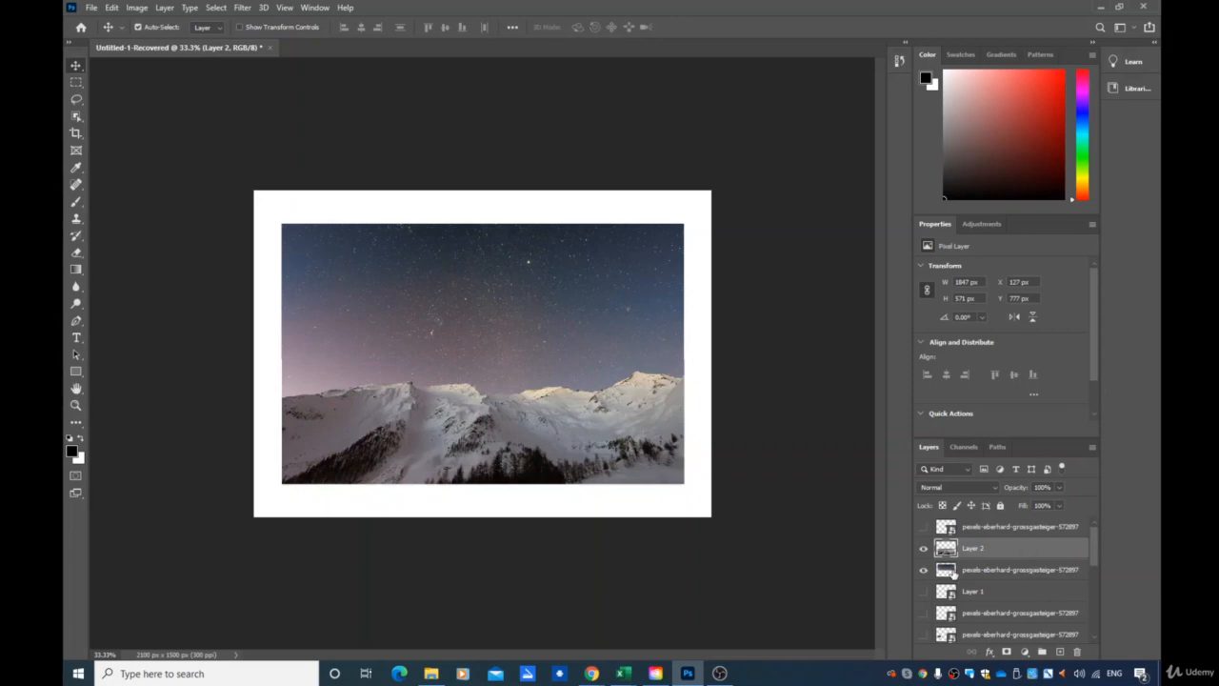
key(shift+Down)
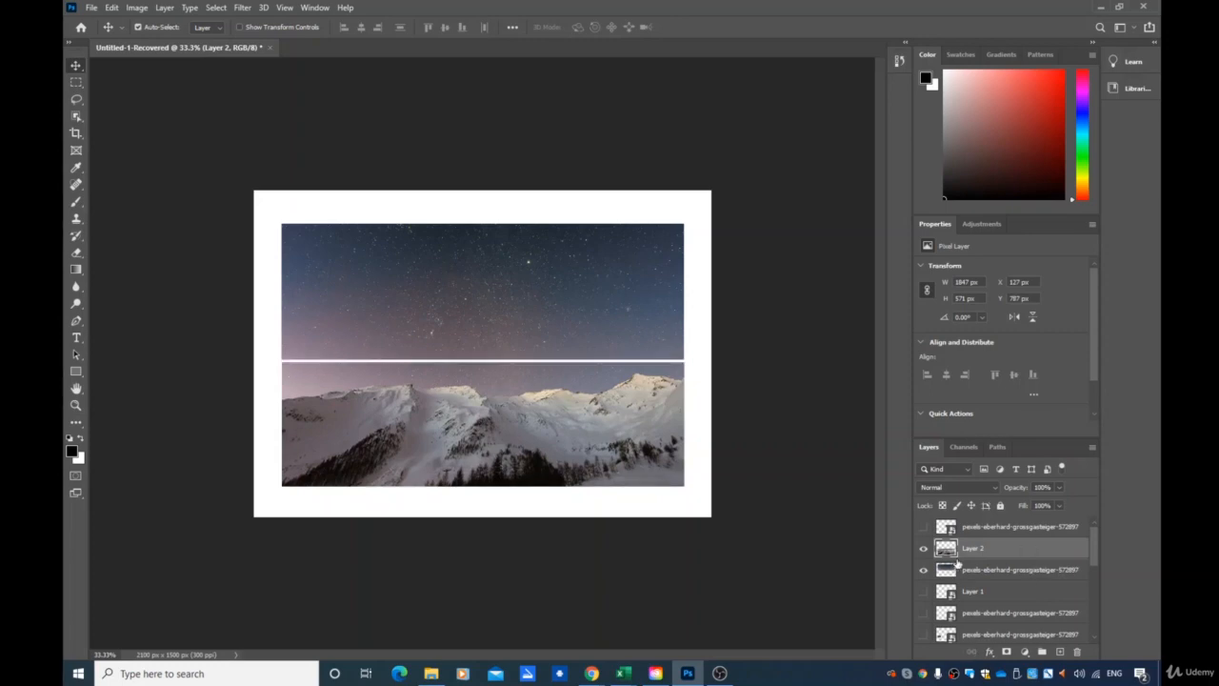
key(Up)
key(Up)
key(Up)
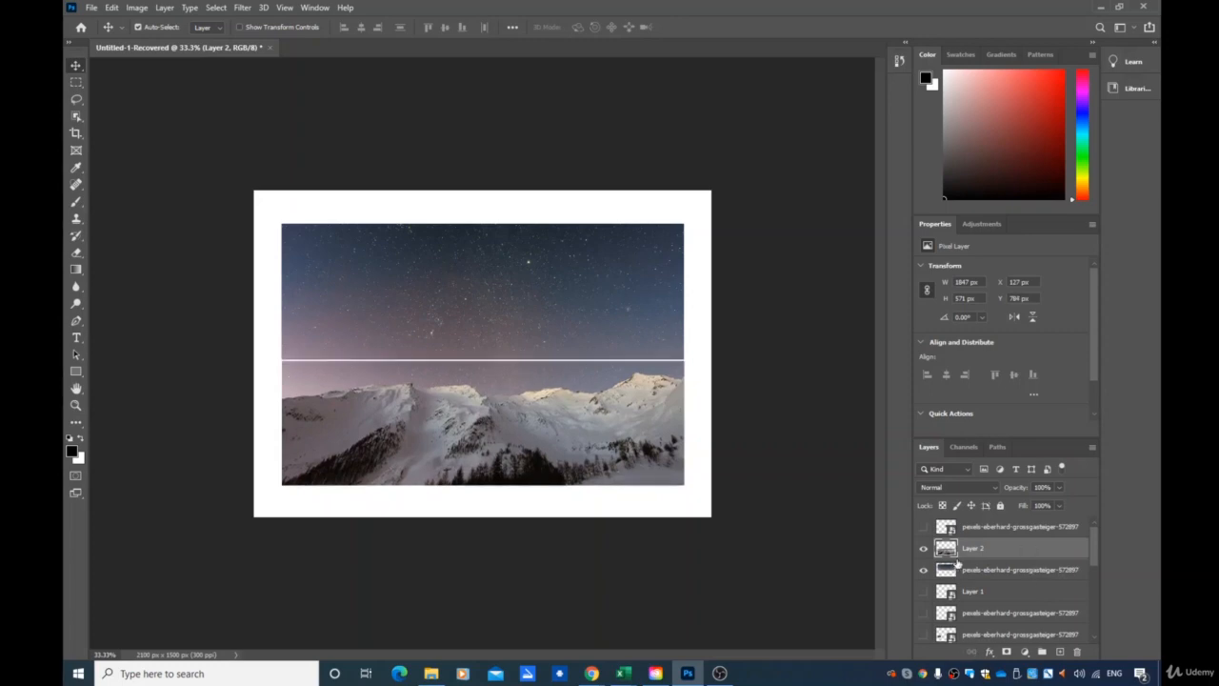
key(Up)
key(Up)
key(Up)
key(Up)
key(Up)
key(Up)
key(Up)
key(Up)
key(Up)
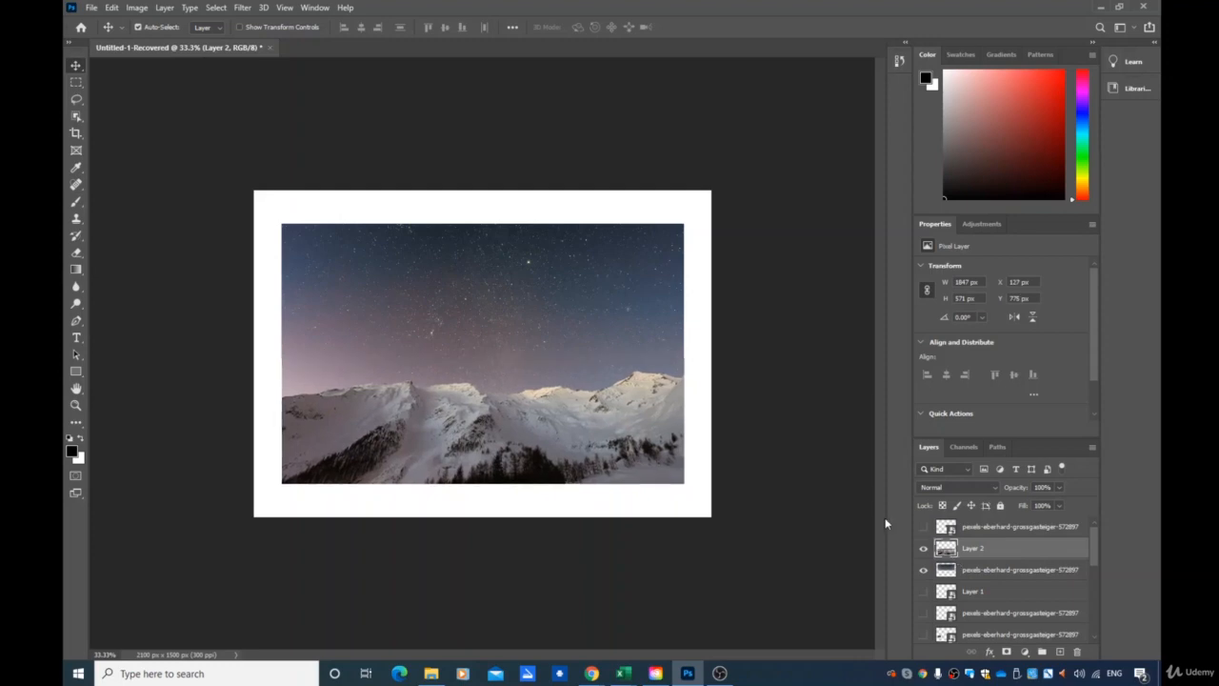
Step: Separate the two photo halves, moving the upper one to the canvas's top edge and the lower one to its bottom edge
click(992, 572)
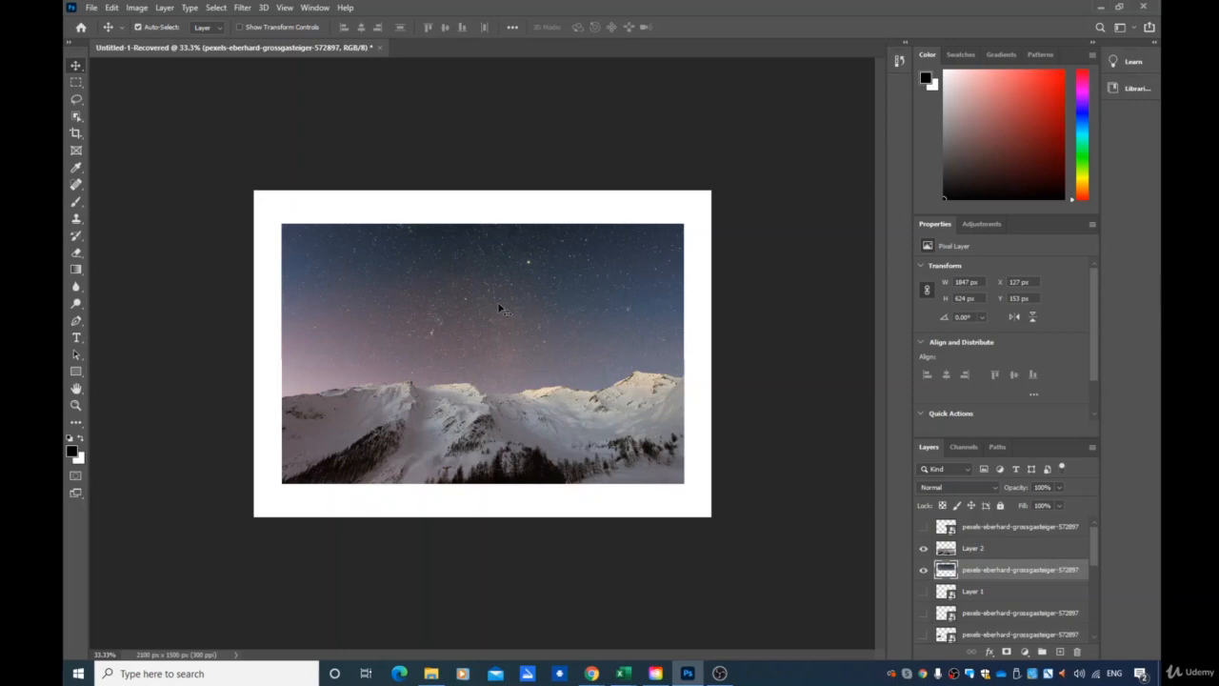
drag(442, 331, 432, 295)
drag(439, 411, 439, 448)
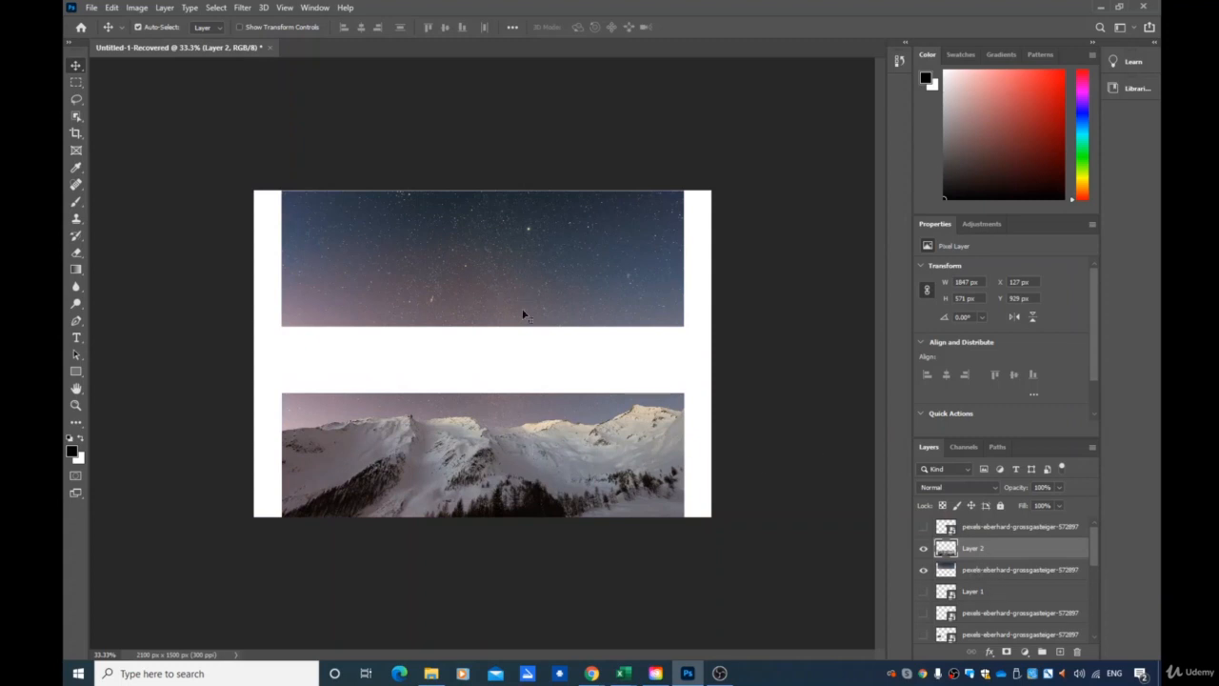
Step: Select the layer with the photo's upper half and nudge it vertically to Y -1 px
click(978, 571)
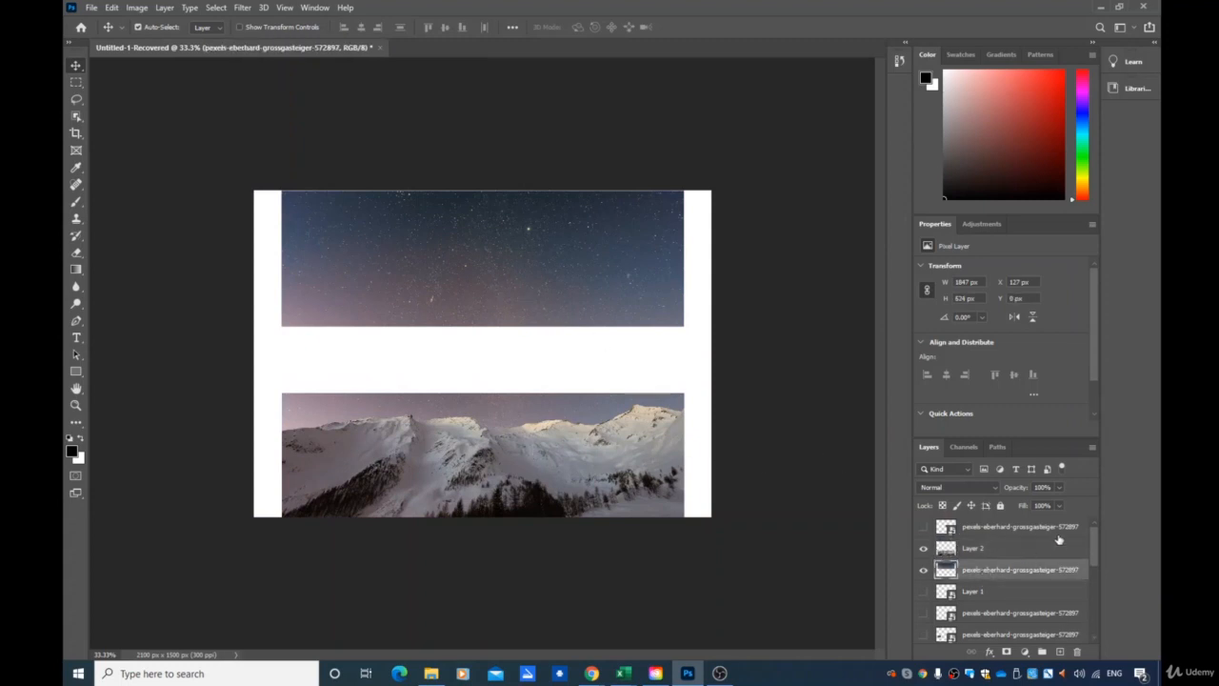
key(shift+Up)
key(shift+Down)
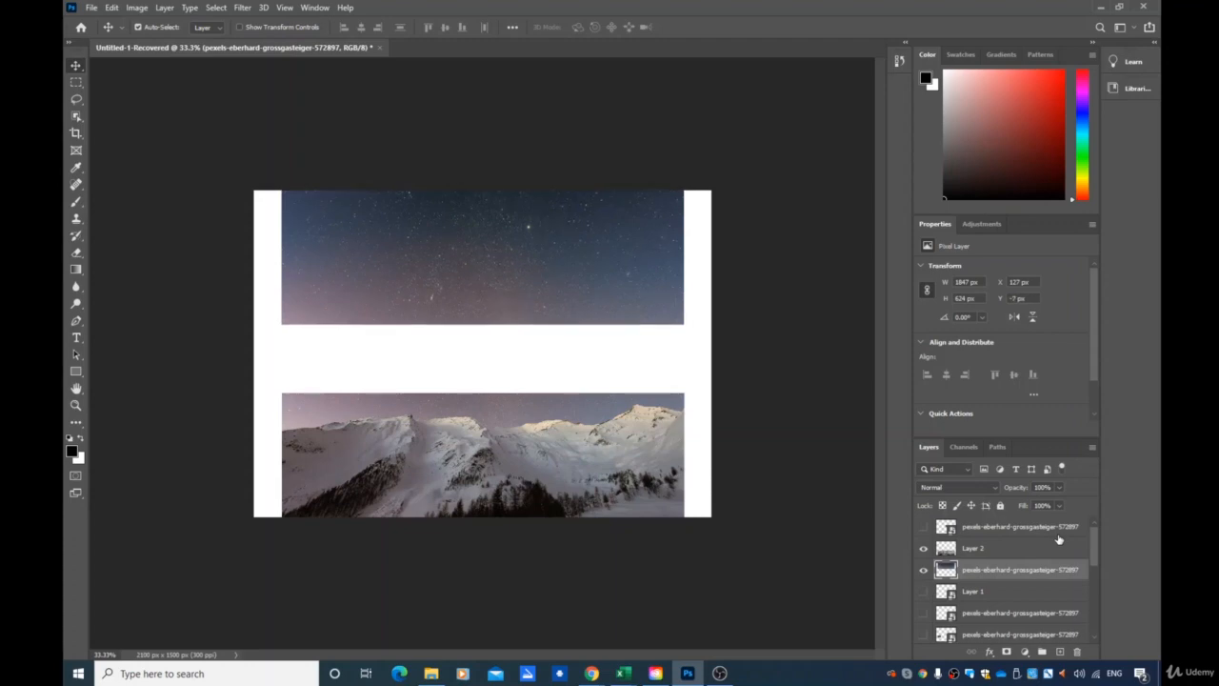
key(Down)
key(Down)
key(Up)
key(Up)
key(Up)
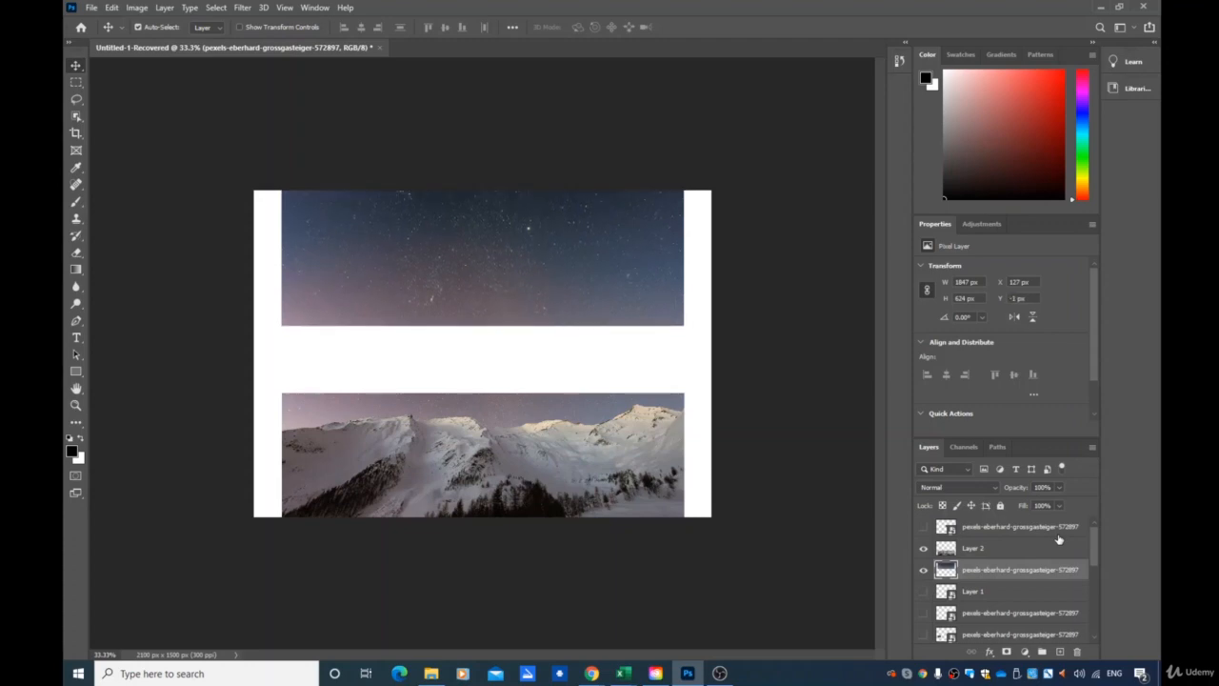
Step: Merge the layers of both photo halves into one and move the merged layer as a single piece
click(998, 550)
shift+click(993, 572)
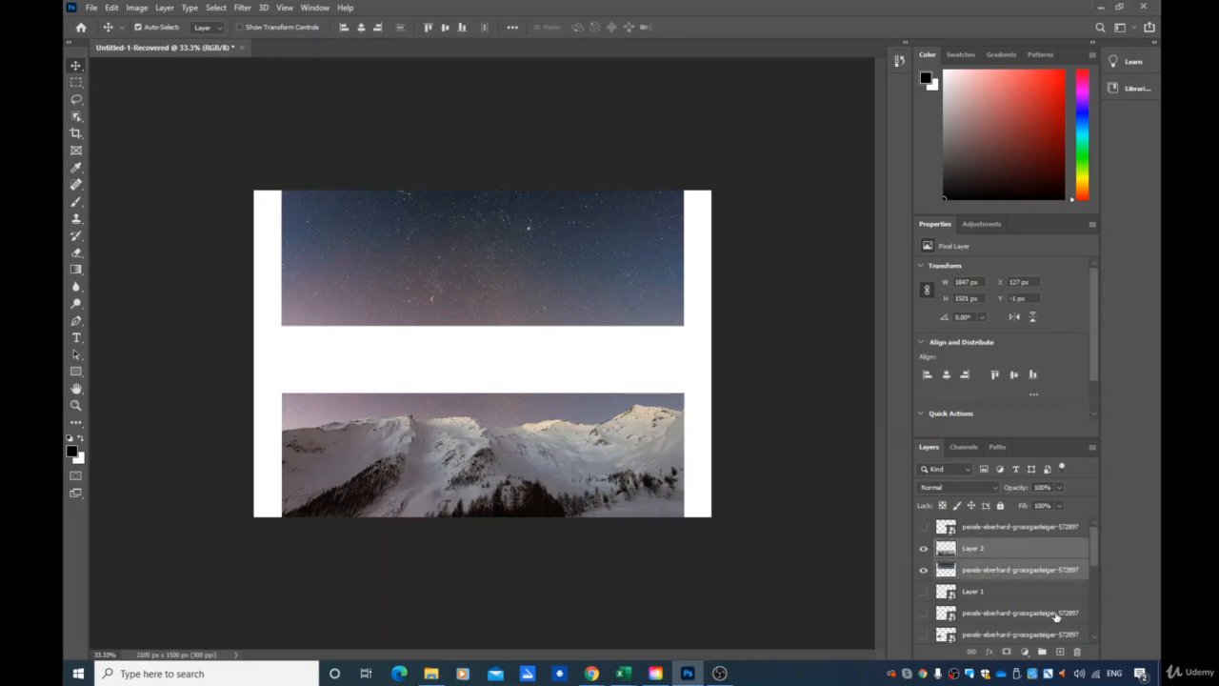
right_click(1045, 566)
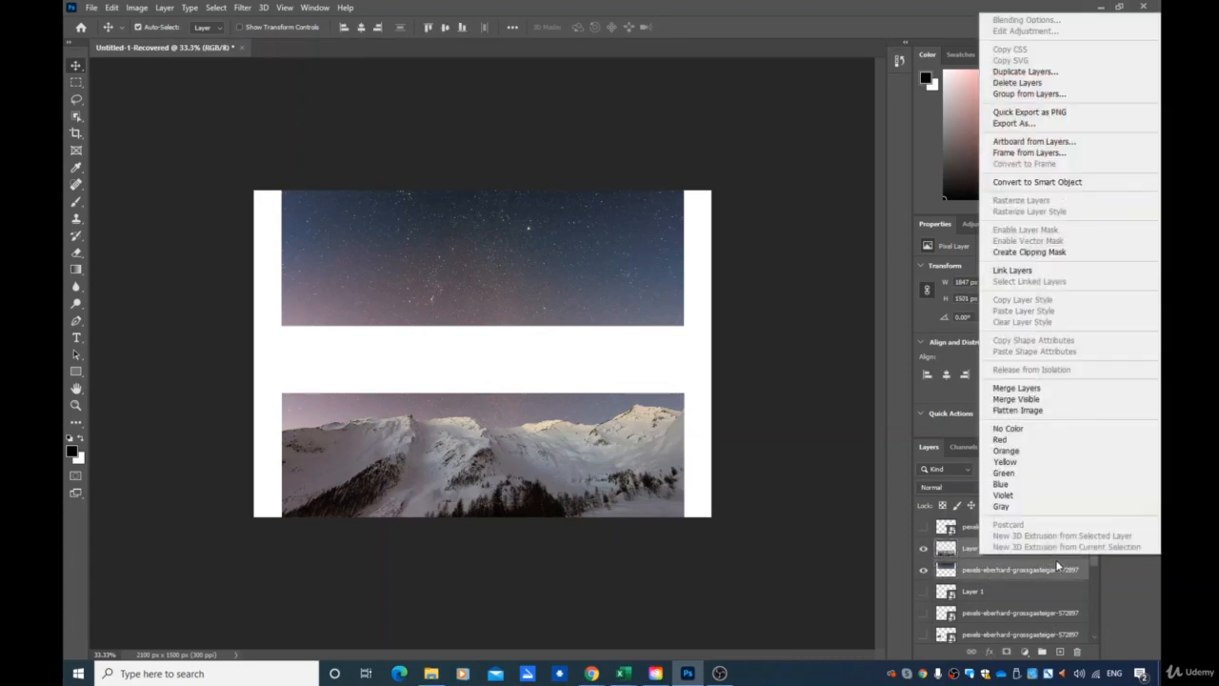
click(1018, 388)
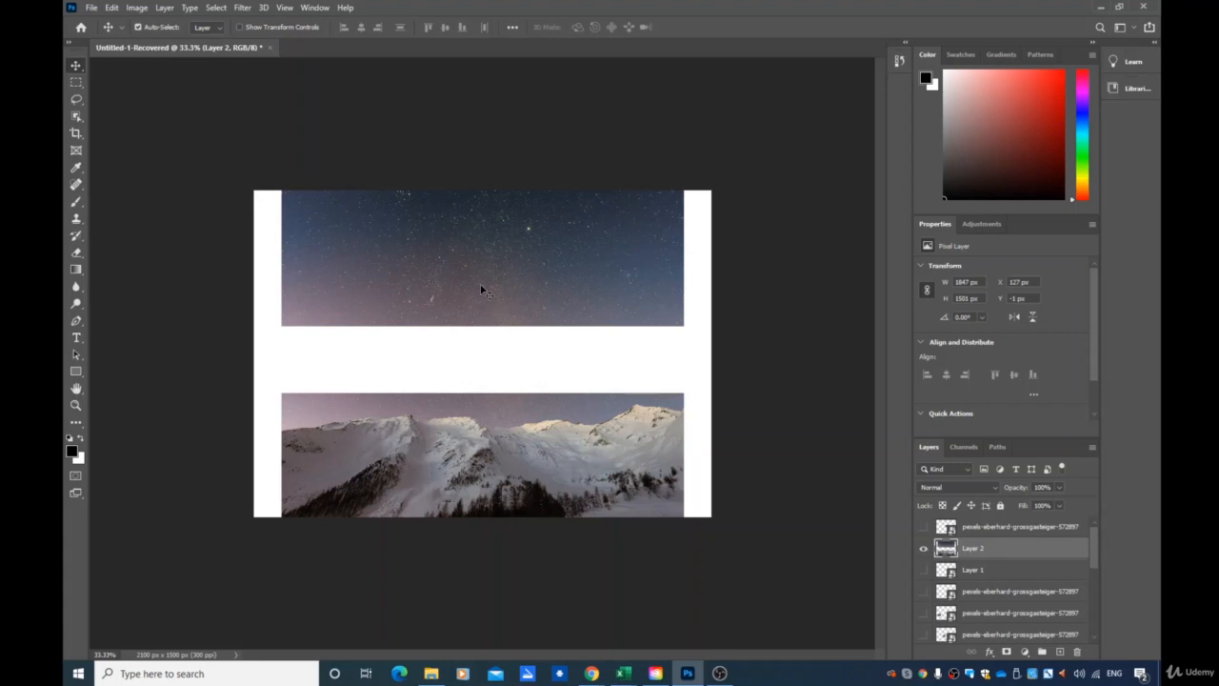
drag(453, 340, 451, 296)
Step: Show and hide the 2076 px wide photo smart object among the lowest layers to examine it behind the merged halves
scroll(947, 551, down, 3)
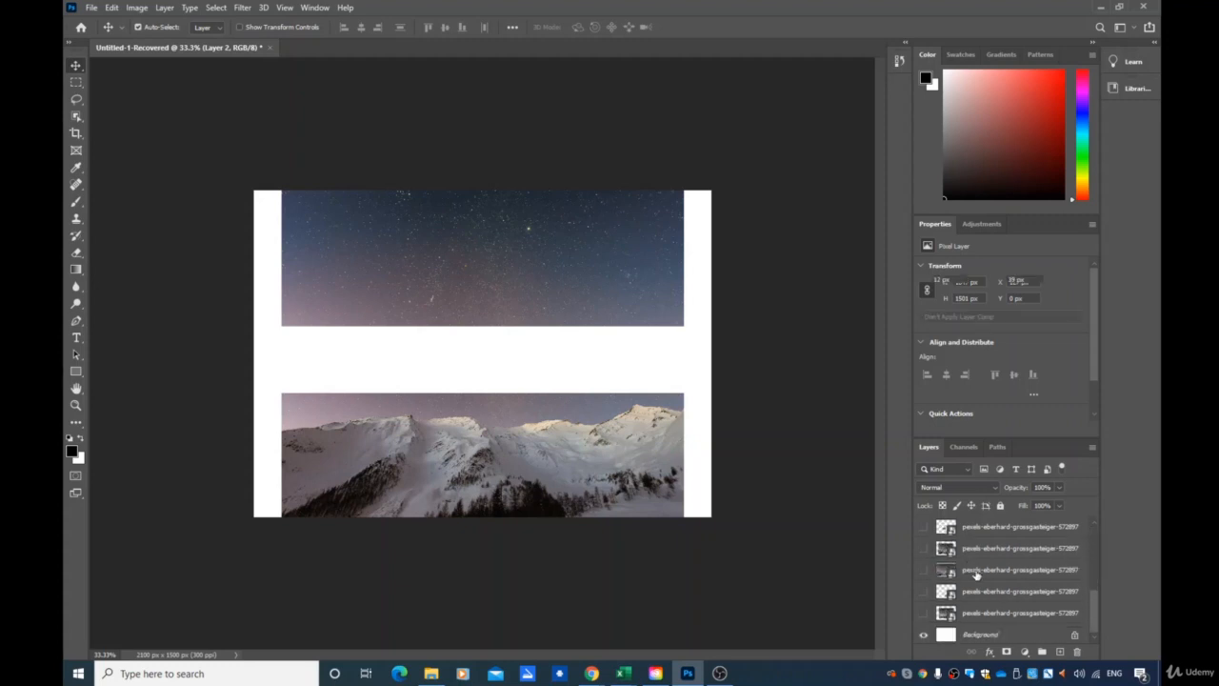
click(981, 571)
click(921, 570)
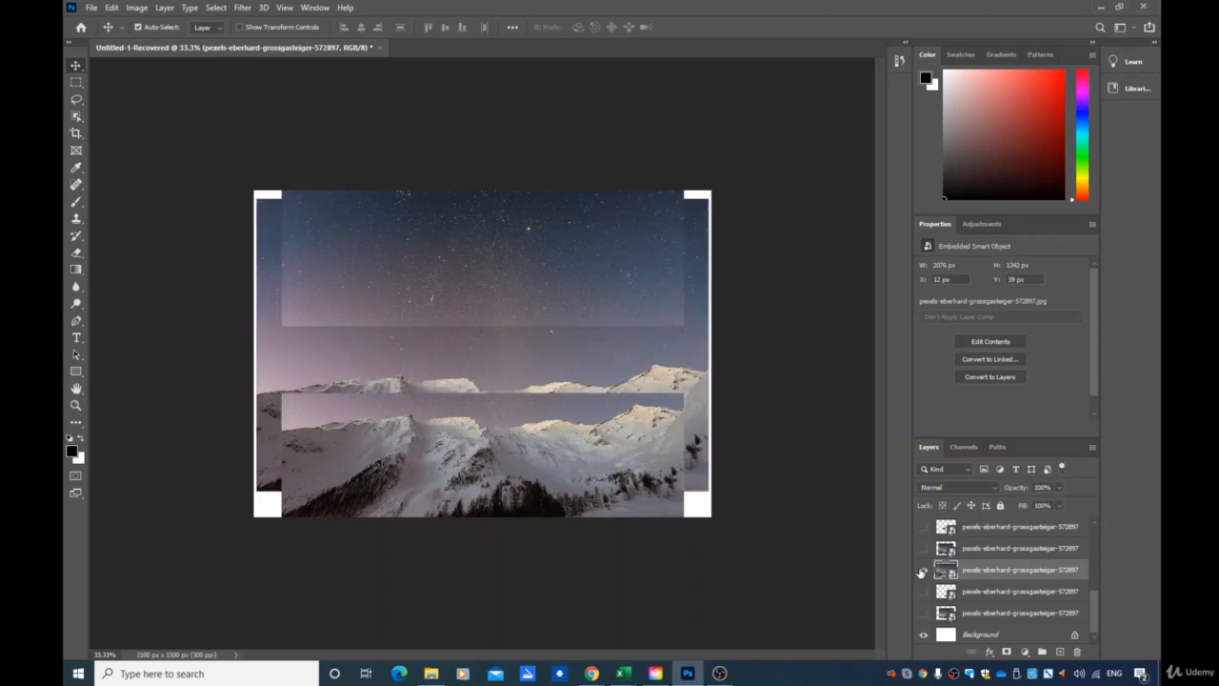
click(922, 570)
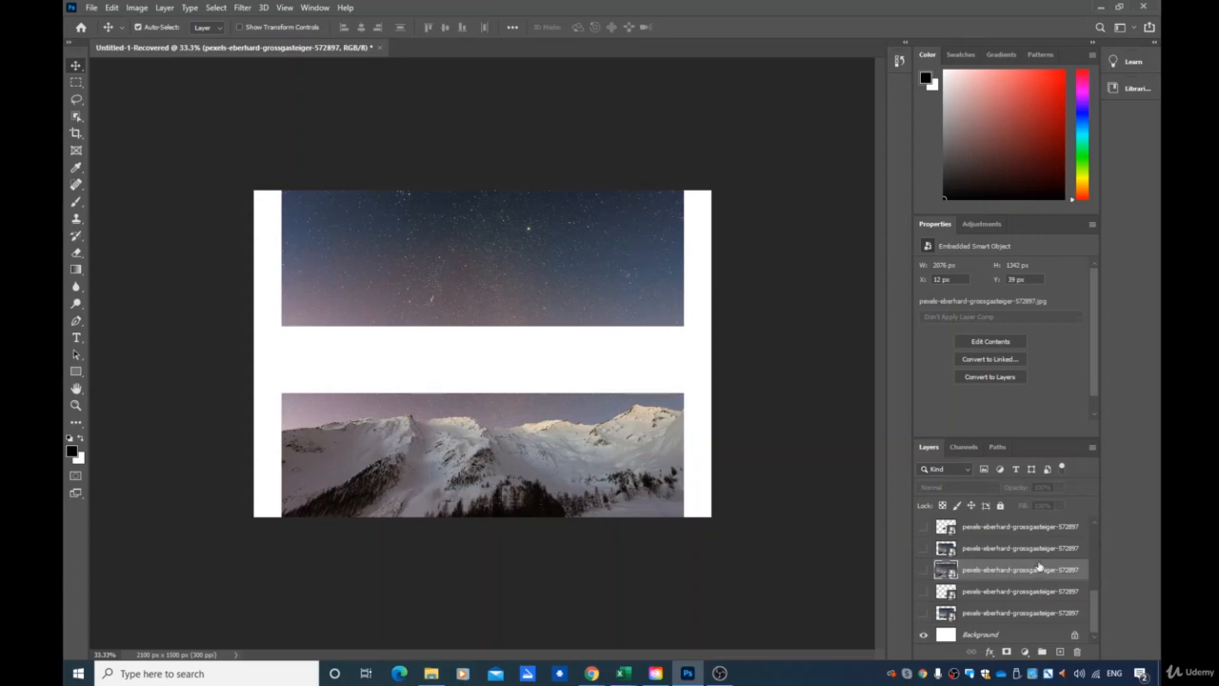
scroll(1037, 606, up, 5)
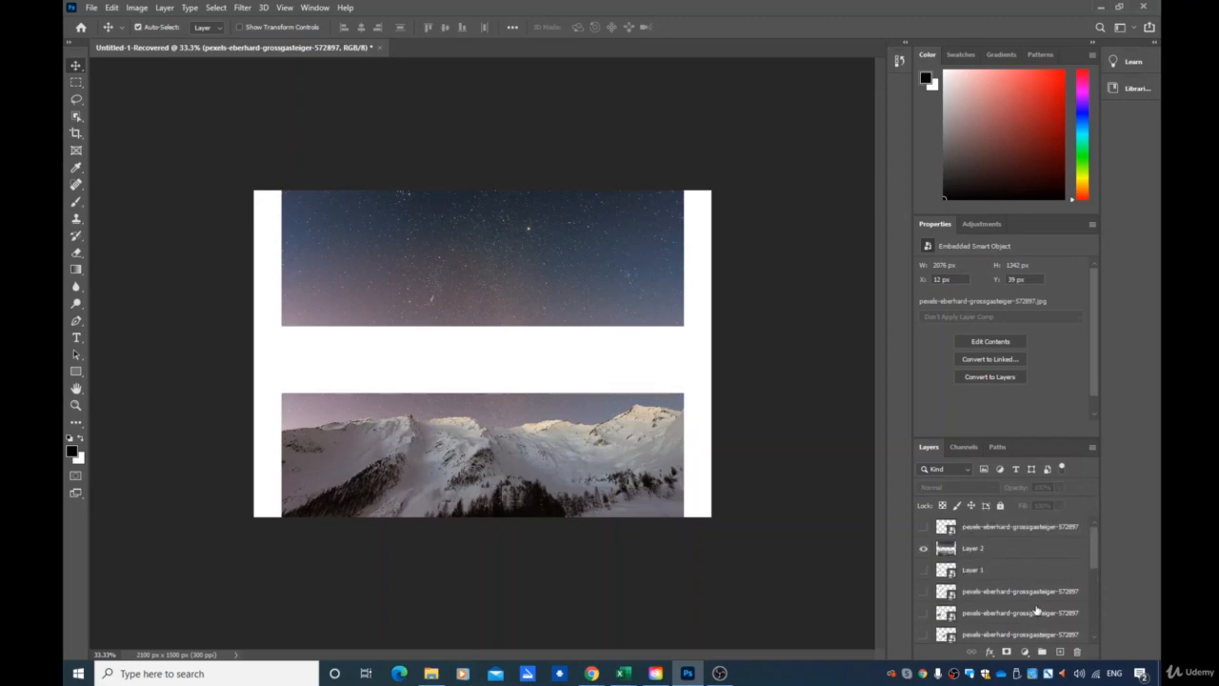